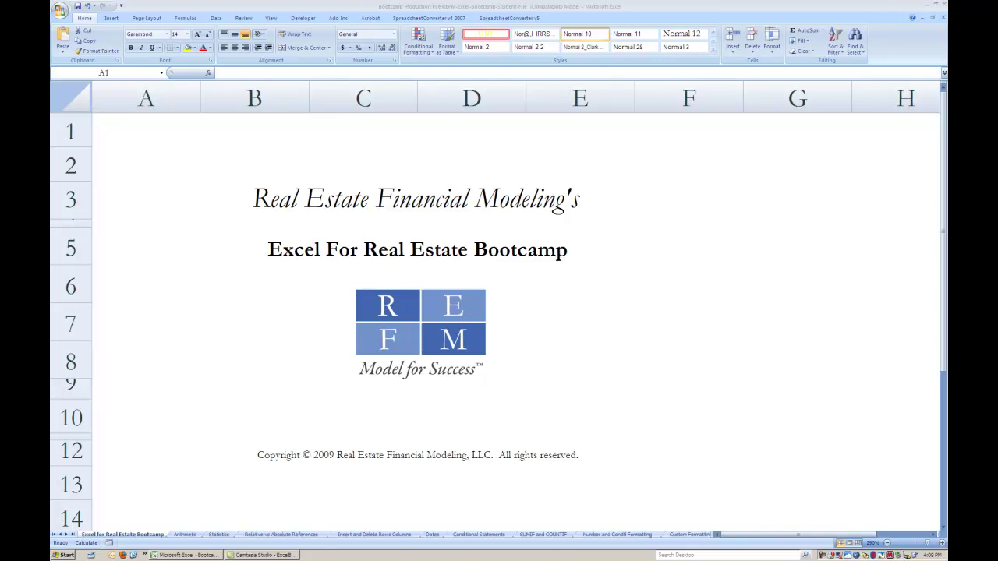
- On the Arithmetic sheet, display G5's Addition formula =D5+E5+F5, which returns 9
{"action": "left_click", "coordinate": [187, 535]}
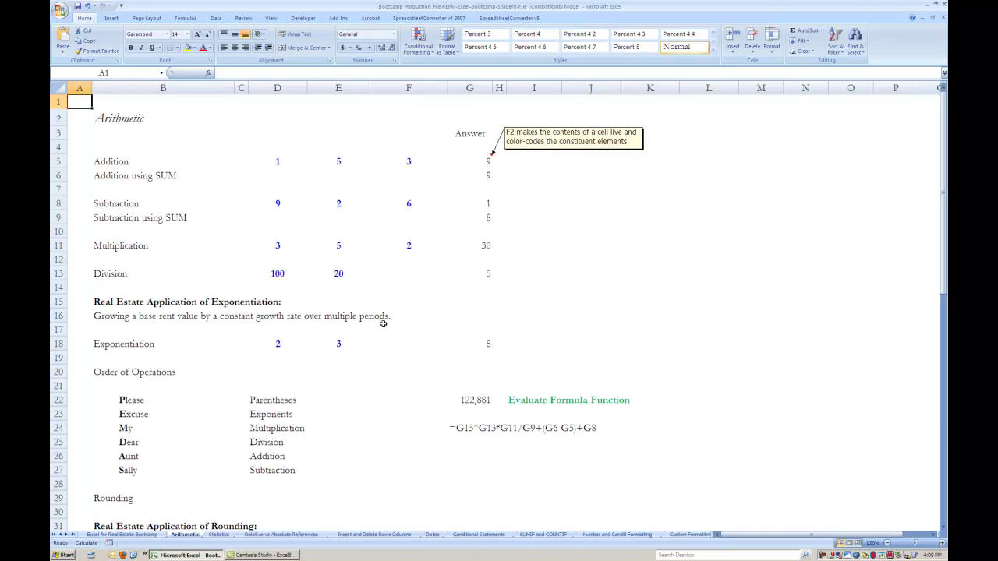
{"action": "left_click", "coordinate": [399, 291]}
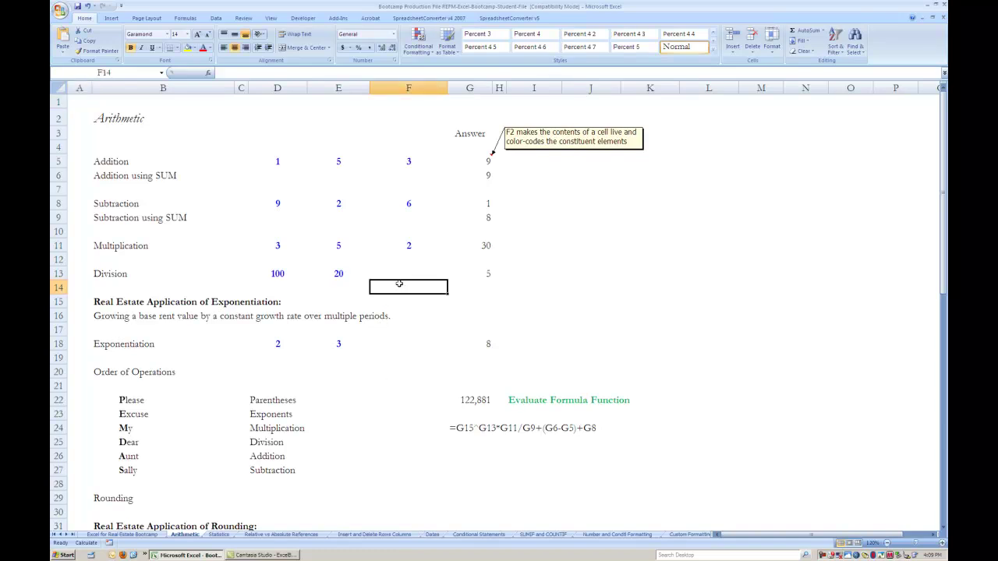
{"action": "double_click", "coordinate": [412, 160]}
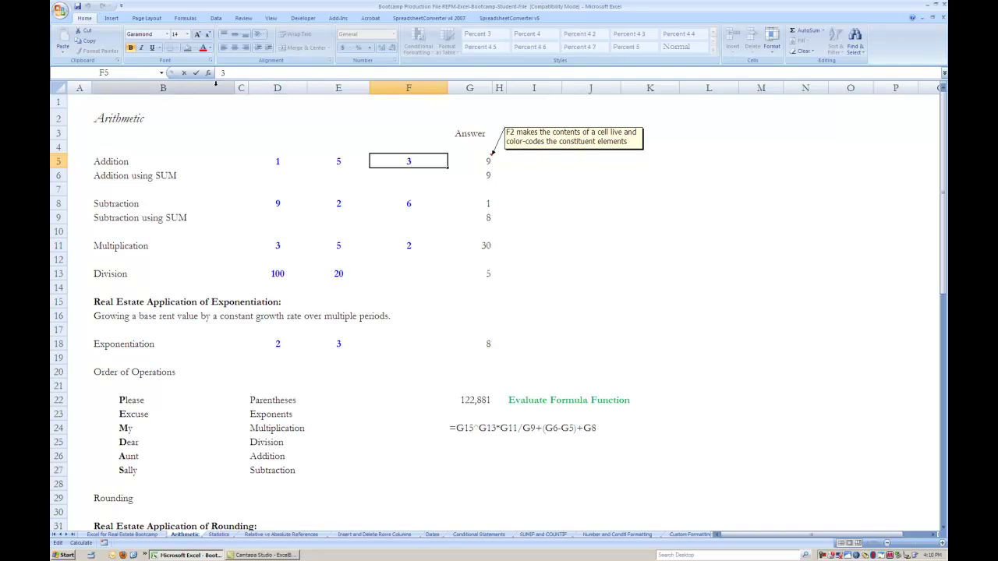
{"action": "key", "text": "Tab"}
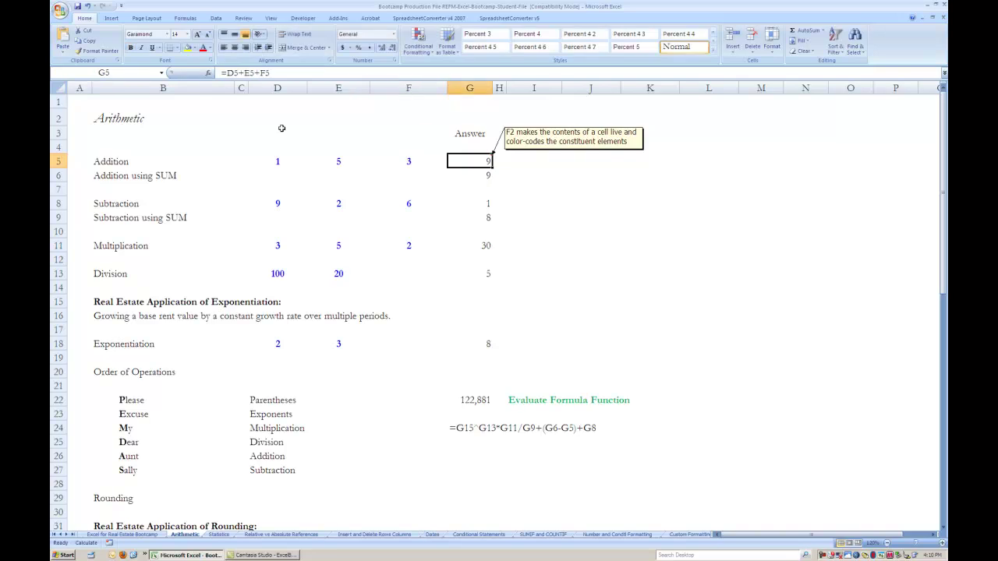
{"action": "key", "text": "F2"}
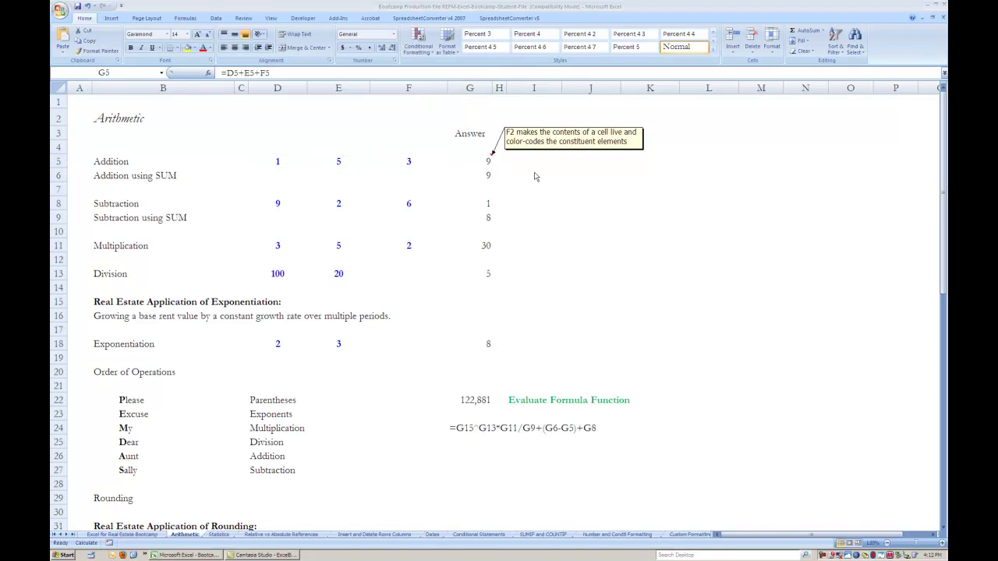
- Compare G5's =D5+E5+F5 with G6's =SUM(D5:F5), showing the SUM argument tooltip
{"action": "left_click", "coordinate": [484, 162]}
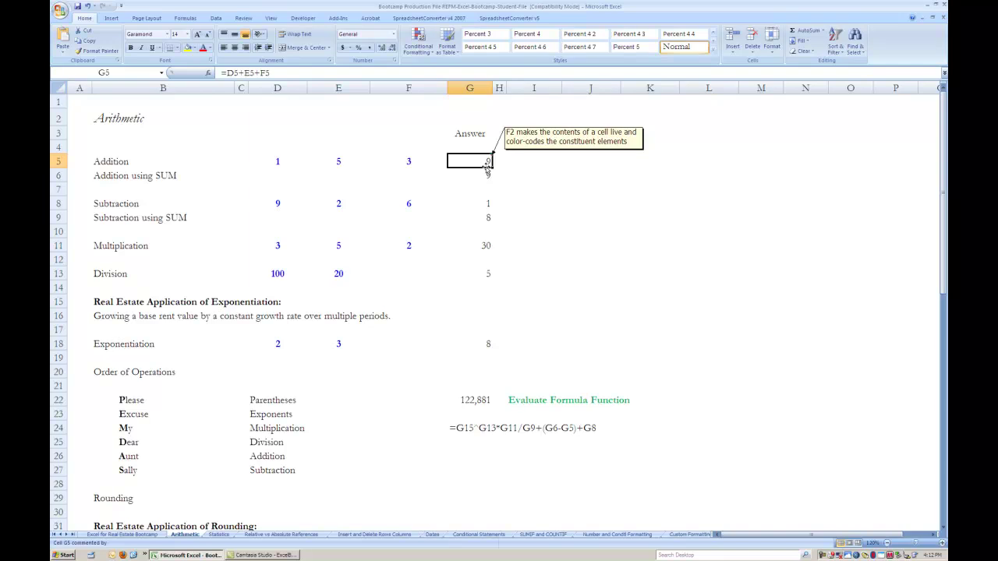
{"action": "key", "text": "F2"}
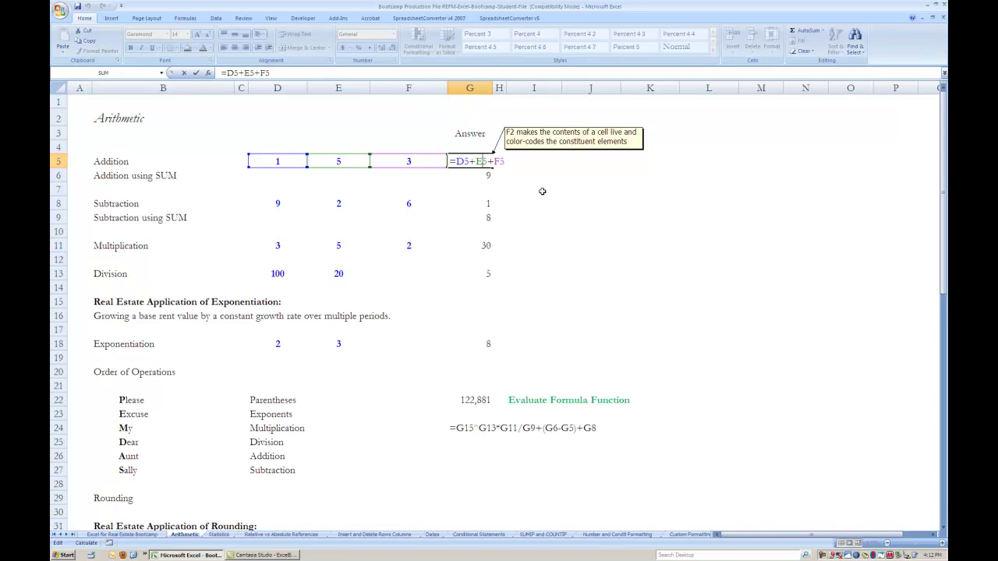
{"action": "key", "text": "Escape"}
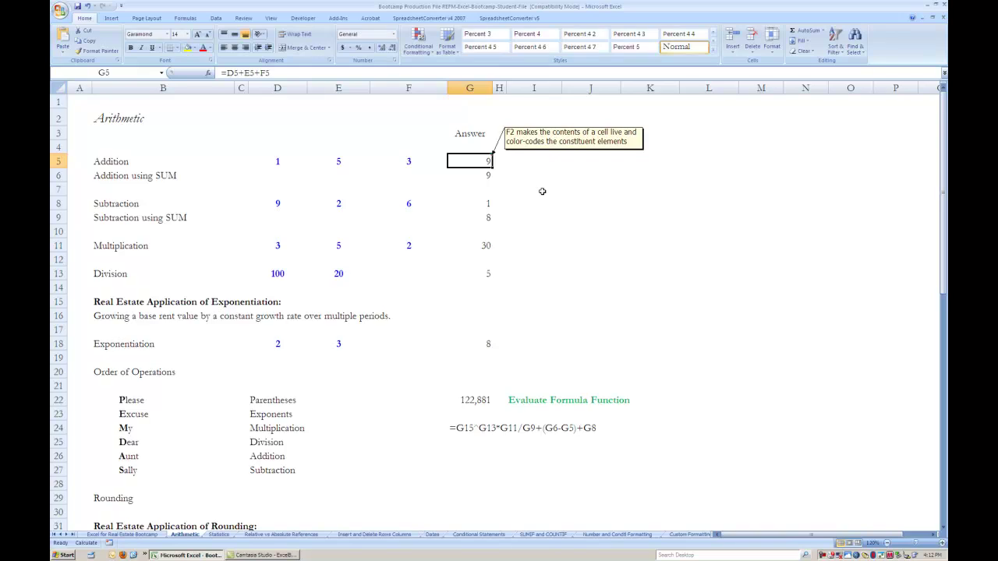
{"action": "key", "text": "Down"}
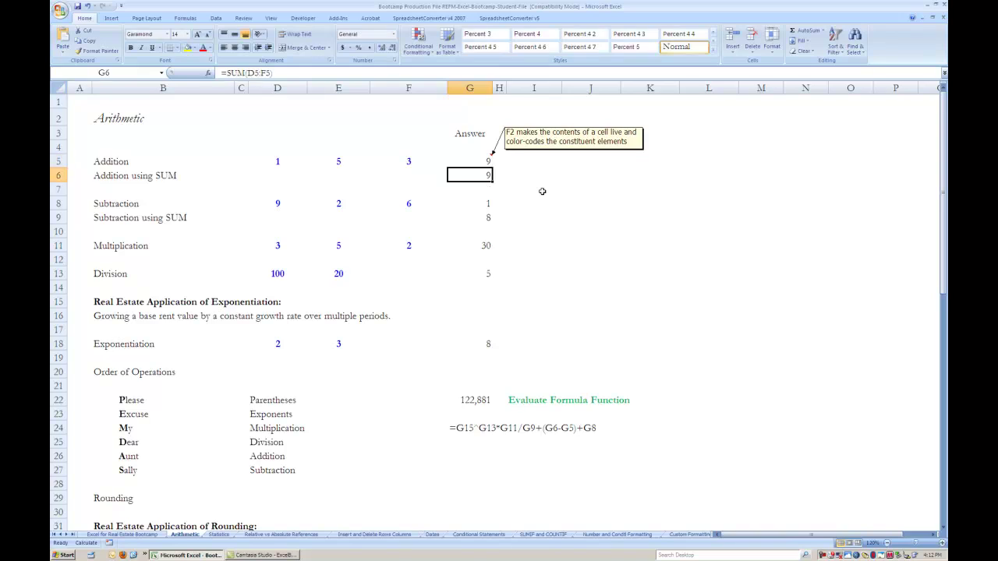
{"action": "key", "text": "F2"}
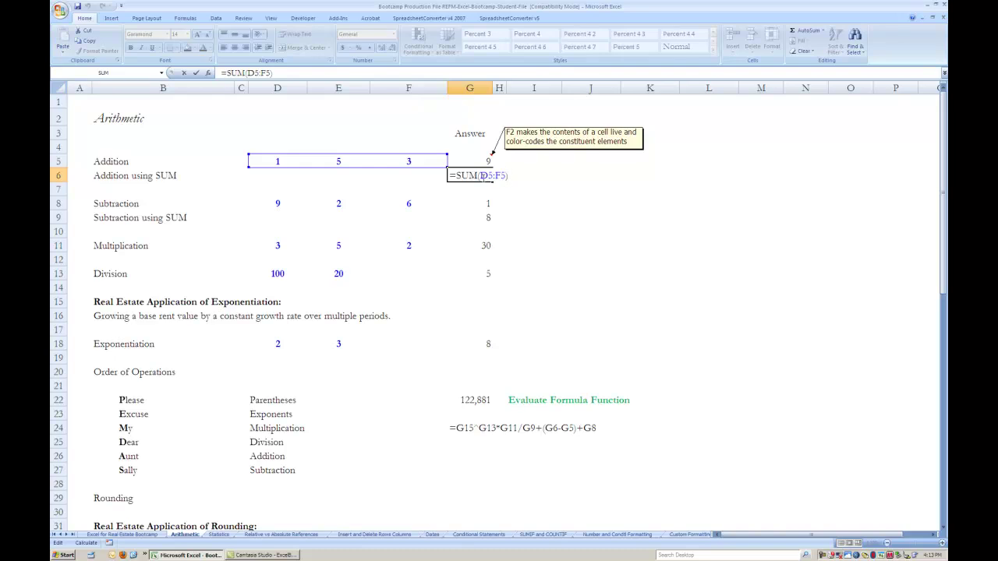
{"action": "left_click", "coordinate": [480, 176]}
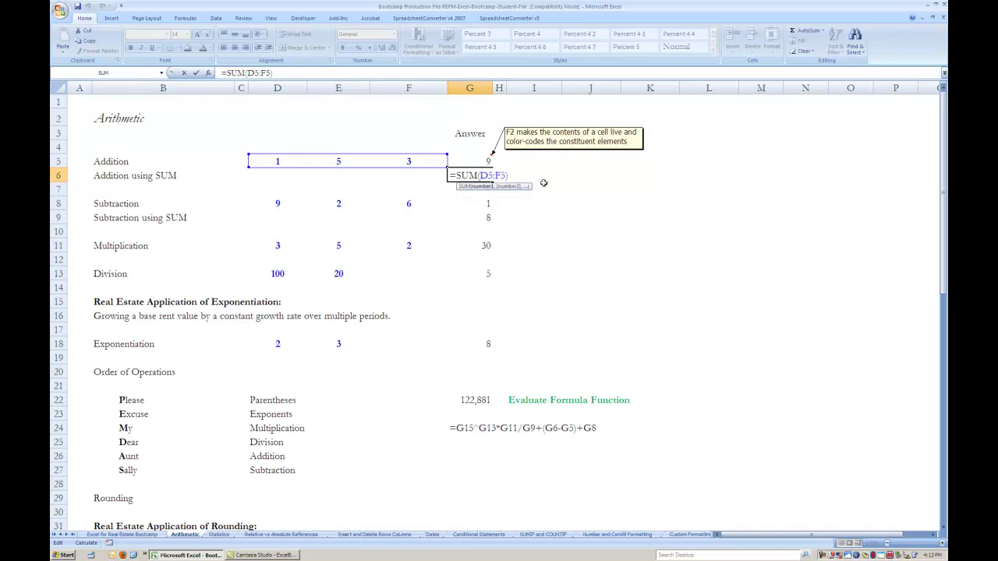
- Display the Subtraction and Subtraction using SUM formulas with their colour-coded inputs
{"action": "key", "text": "Return"}
{"action": "key", "text": "Return"}
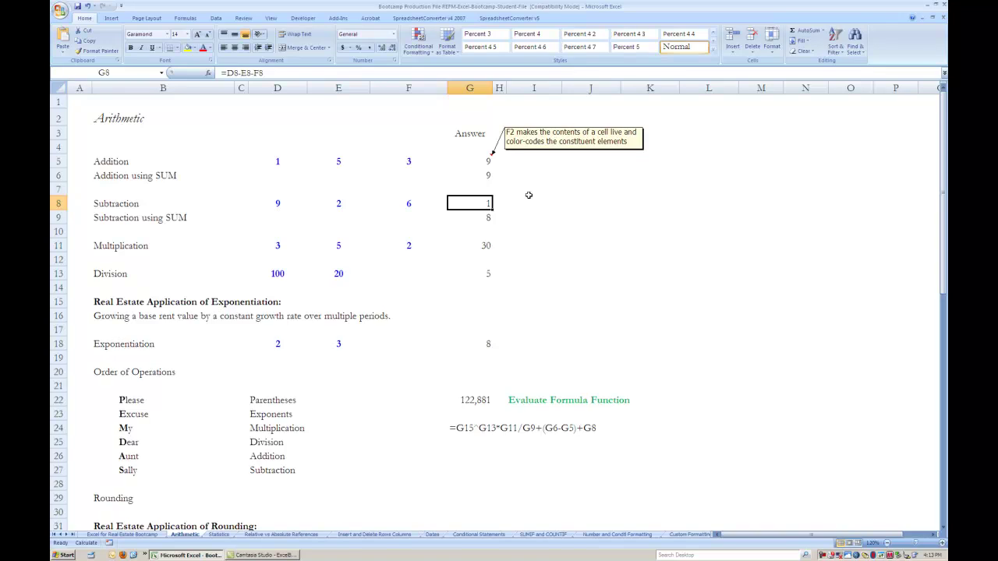
{"action": "key", "text": "F2"}
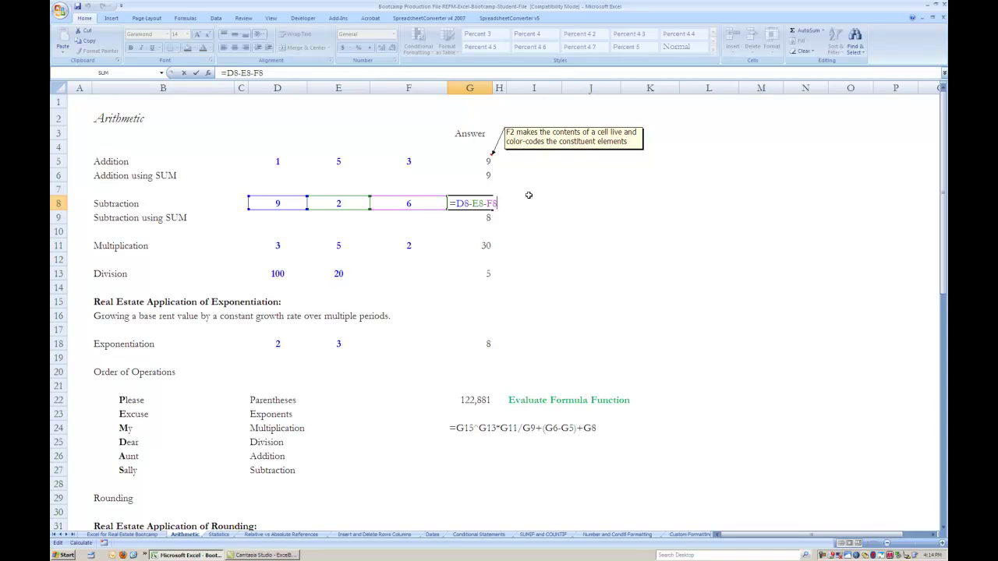
{"action": "key", "text": "Escape"}
{"action": "key", "text": "Down"}
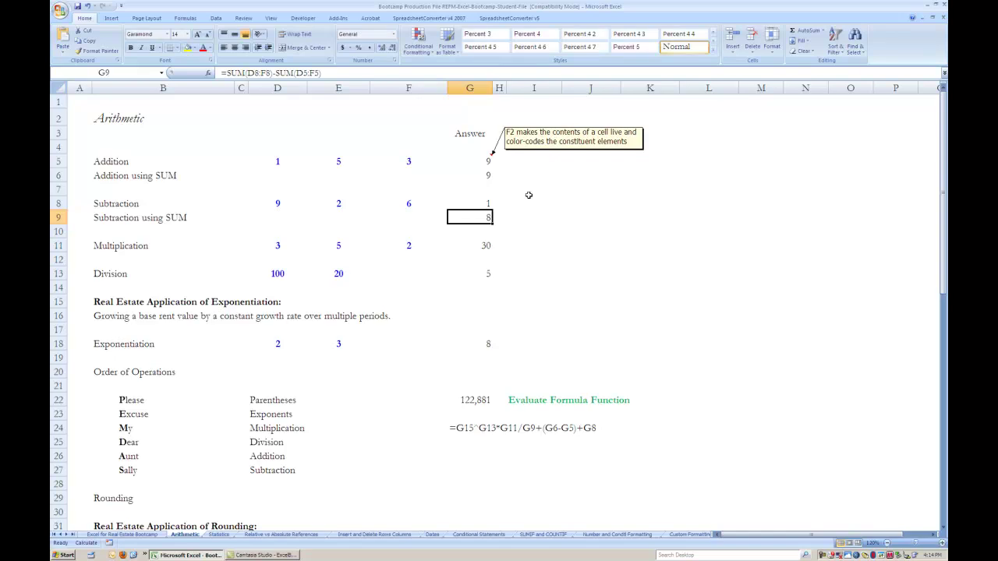
{"action": "key", "text": "F2"}
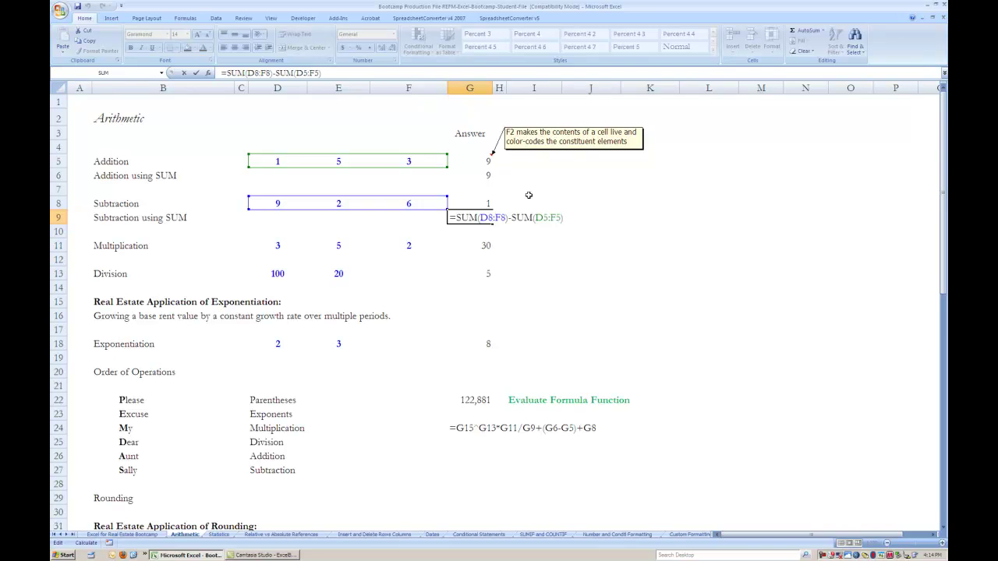
{"action": "key", "text": "Return"}
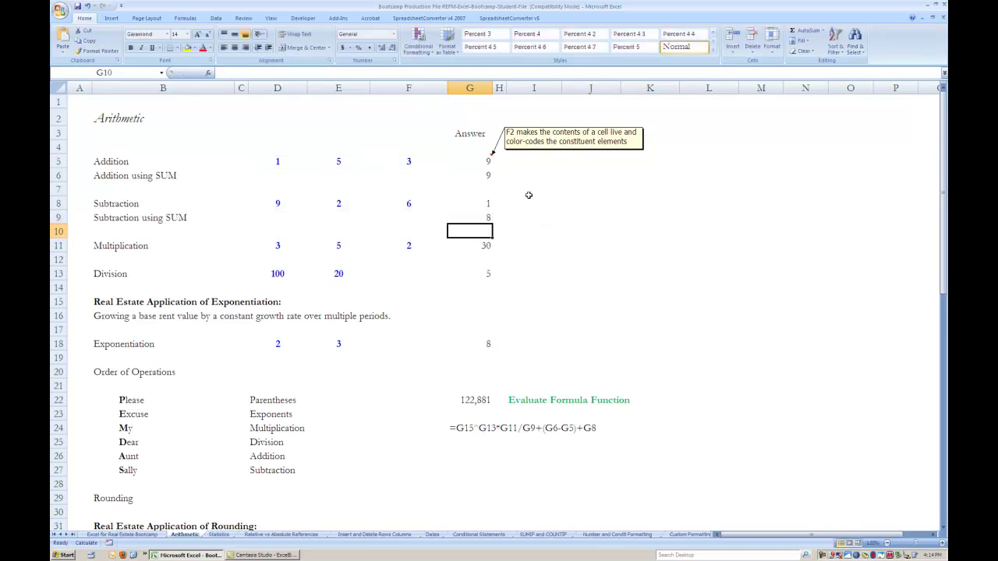
- Display the Multiplication formula =D11*E11*F11 and the Division formula =D13/E13
{"action": "key", "text": "Down"}
{"action": "key", "text": "F2"}
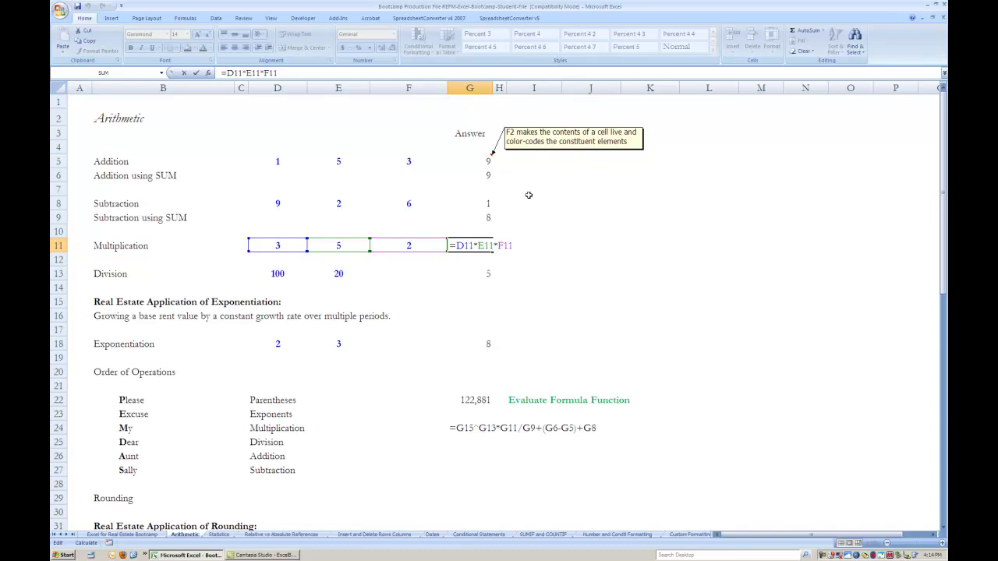
{"action": "key", "text": "Return"}
{"action": "key", "text": "Down"}
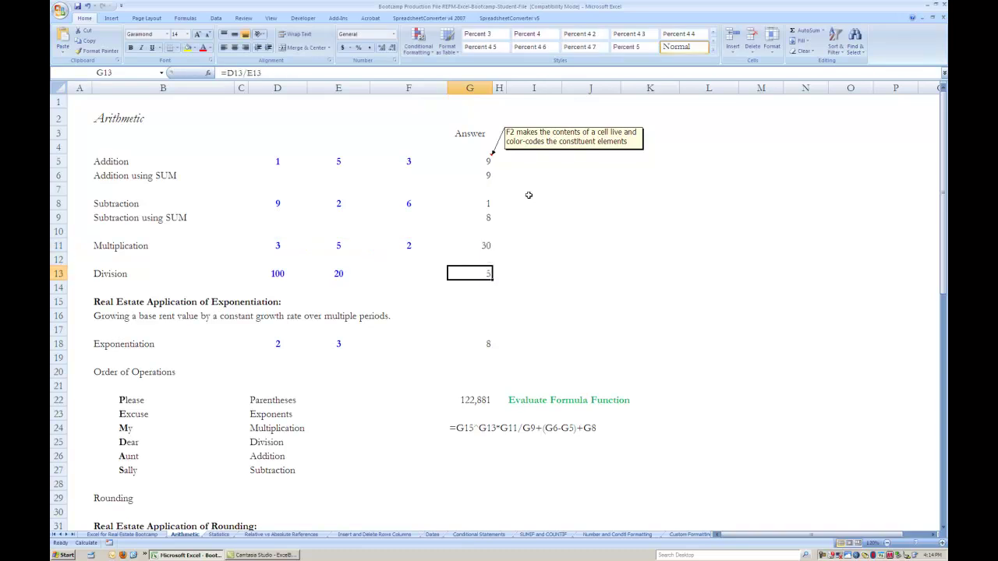
{"action": "key", "text": "F2"}
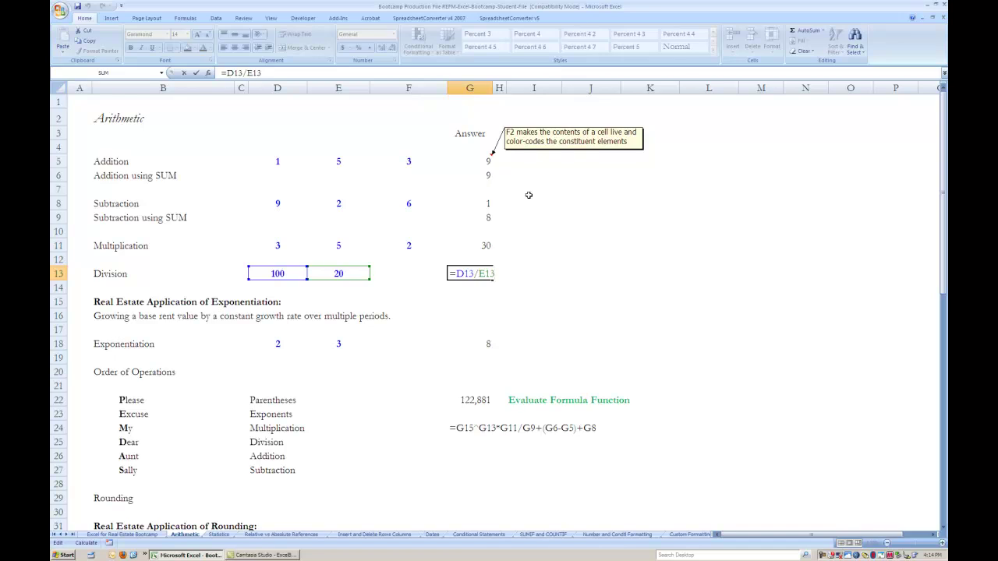
- Display G18's Exponentiation formula =D18^E18, returning 8, then select G22's 122,881 result
{"action": "key", "text": "Escape"}
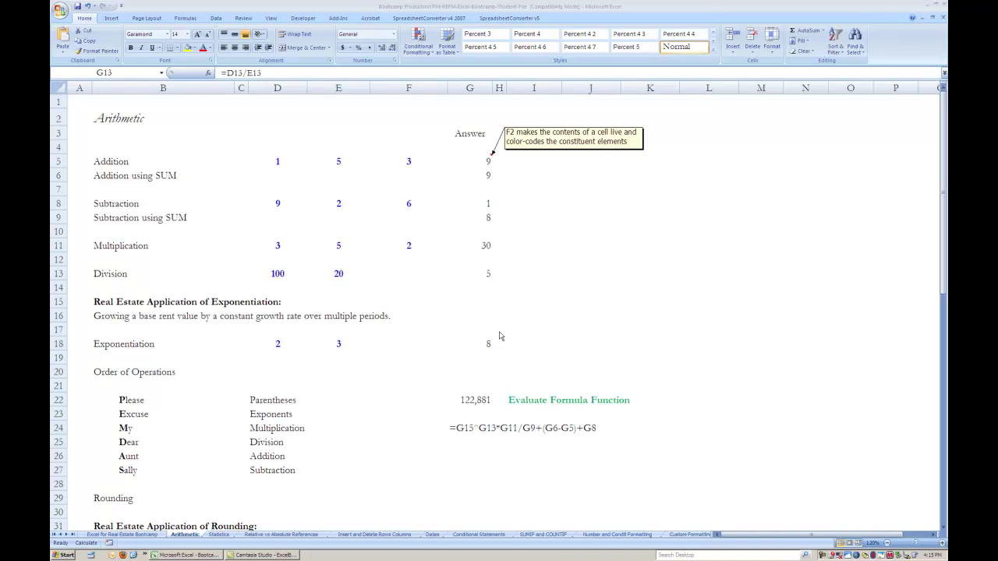
{"action": "left_click", "coordinate": [488, 344]}
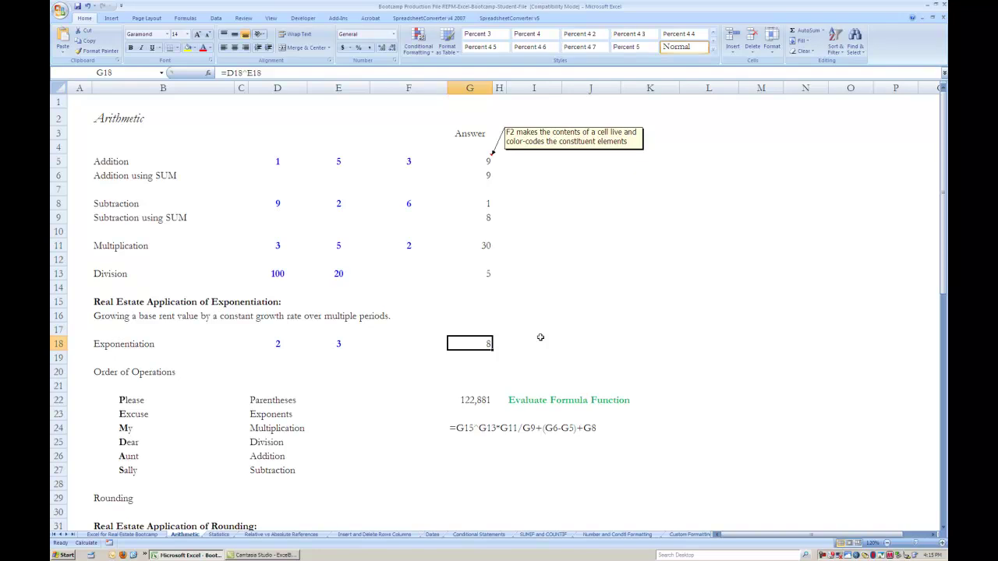
{"action": "key", "text": "F2"}
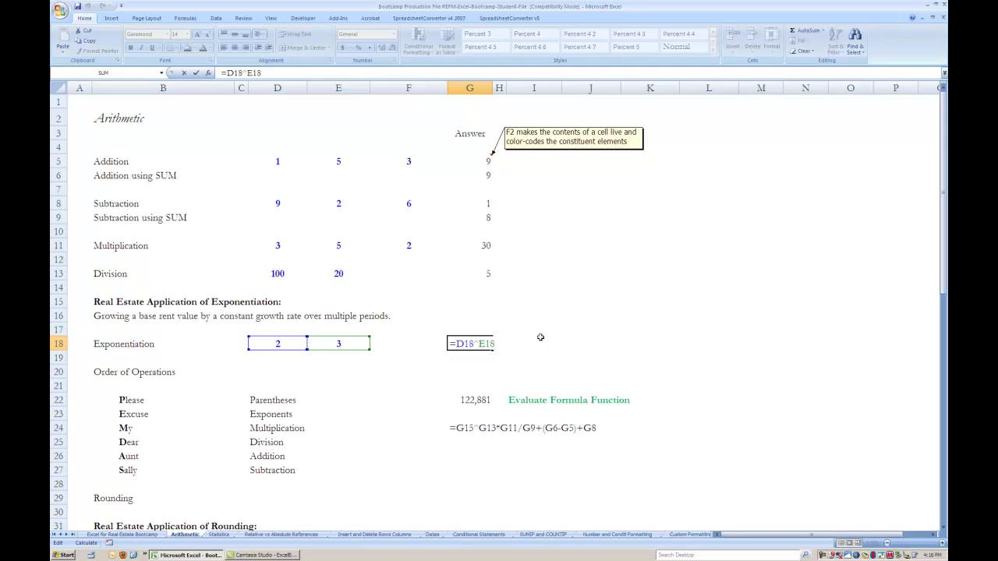
{"action": "left_click", "coordinate": [469, 400]}
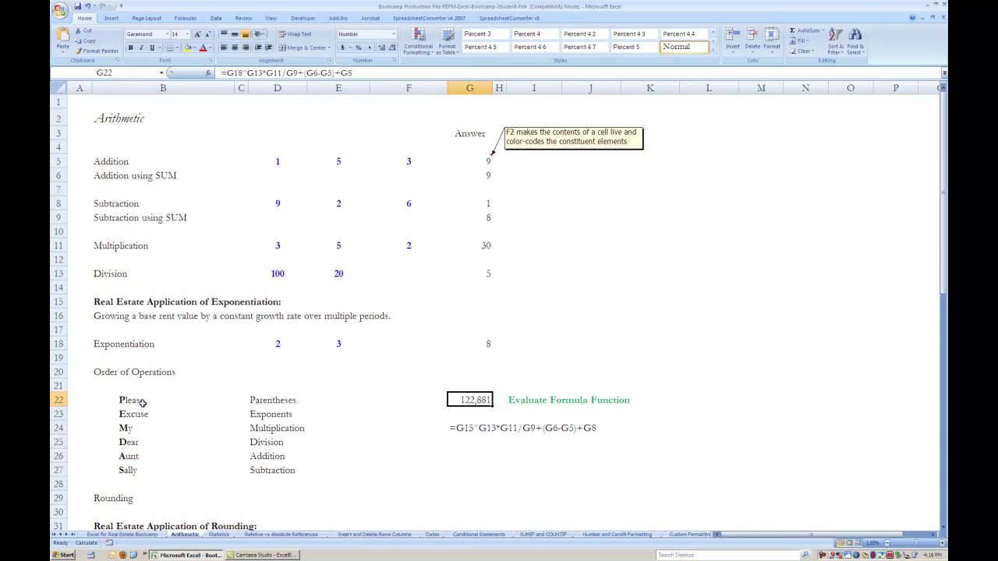
- Highlight the Please Excuse My Dear Aunt Sally words and operations, then show G22's formula references
{"action": "left_click_drag", "start_coordinate": [143, 400], "coordinate": [148, 471]}
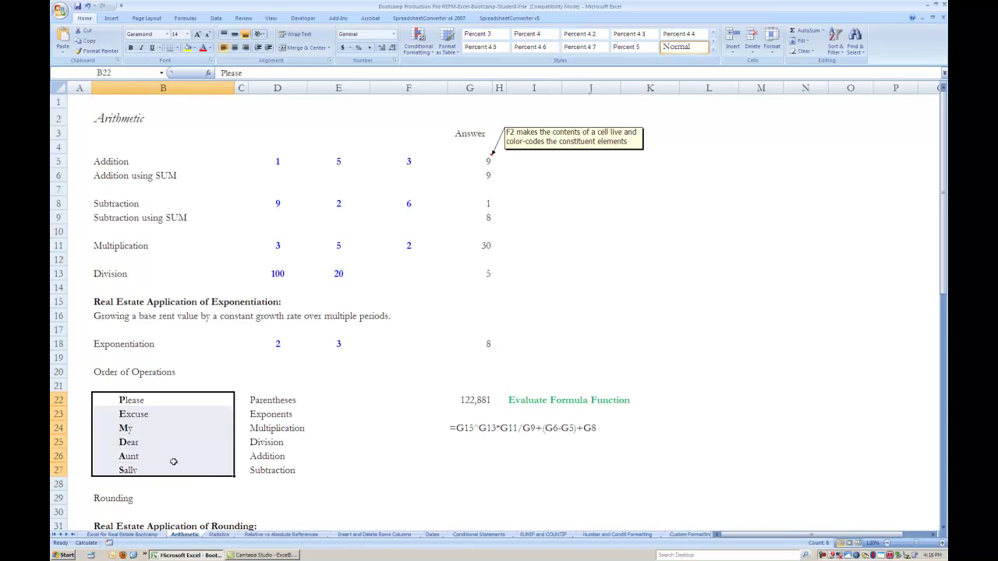
{"action": "left_click", "coordinate": [290, 400]}
{"action": "left_click_drag", "start_coordinate": [290, 400], "coordinate": [285, 472]}
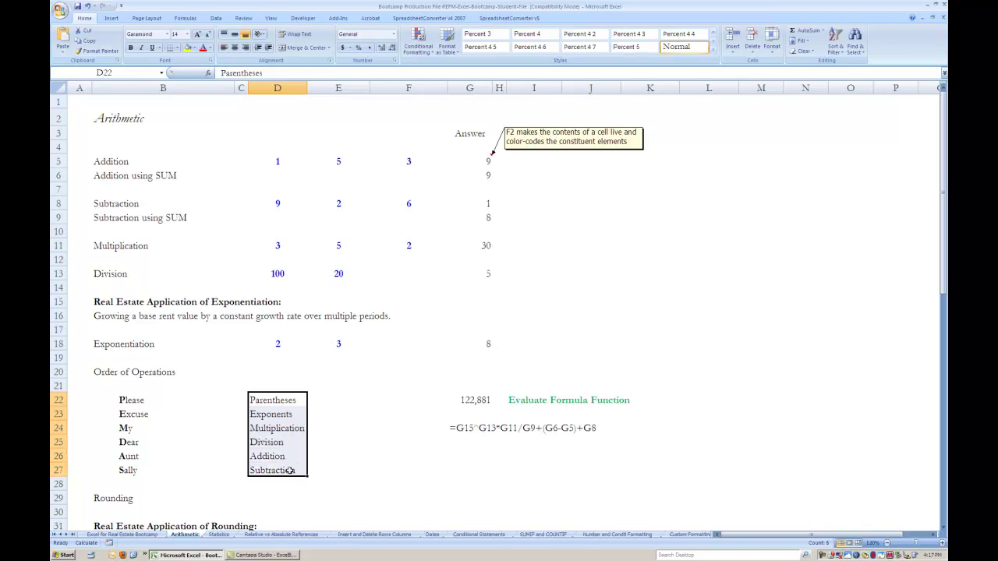
{"action": "left_click", "coordinate": [340, 458]}
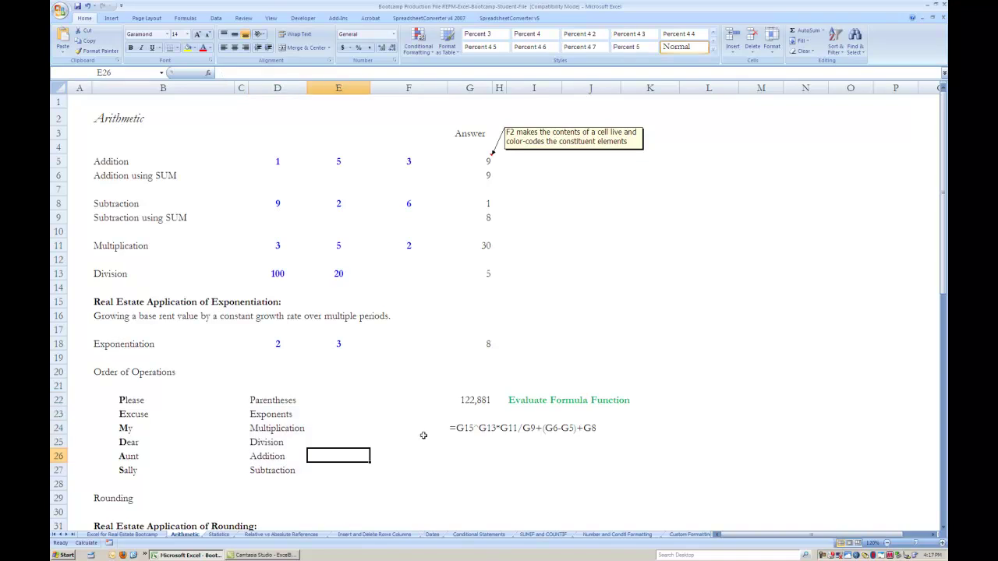
{"action": "left_click", "coordinate": [466, 400]}
{"action": "key", "text": "F2"}
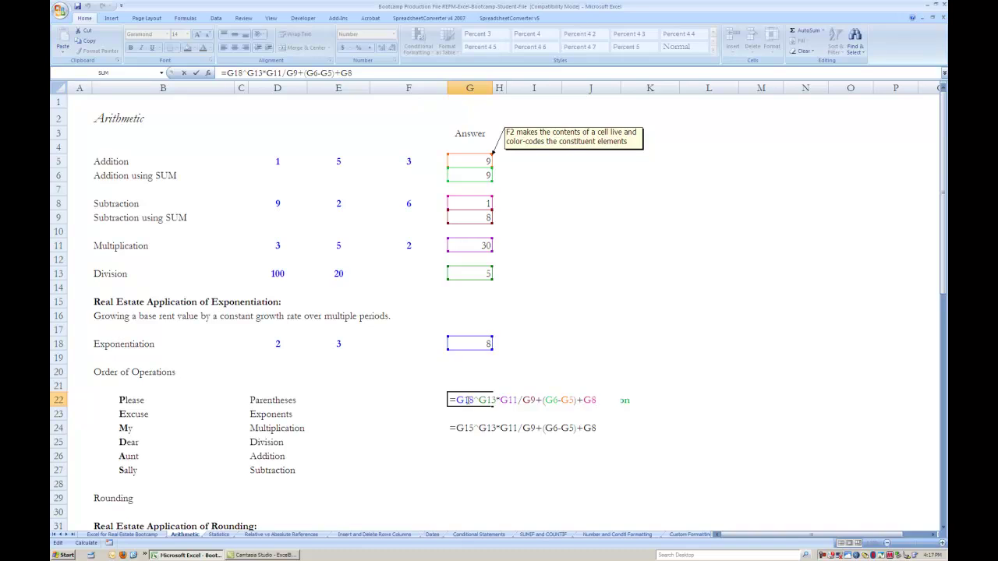
- Open Evaluate Formula from the Formulas tab for G22's order-of-operations formula
{"action": "key", "text": "ctrl+Return"}
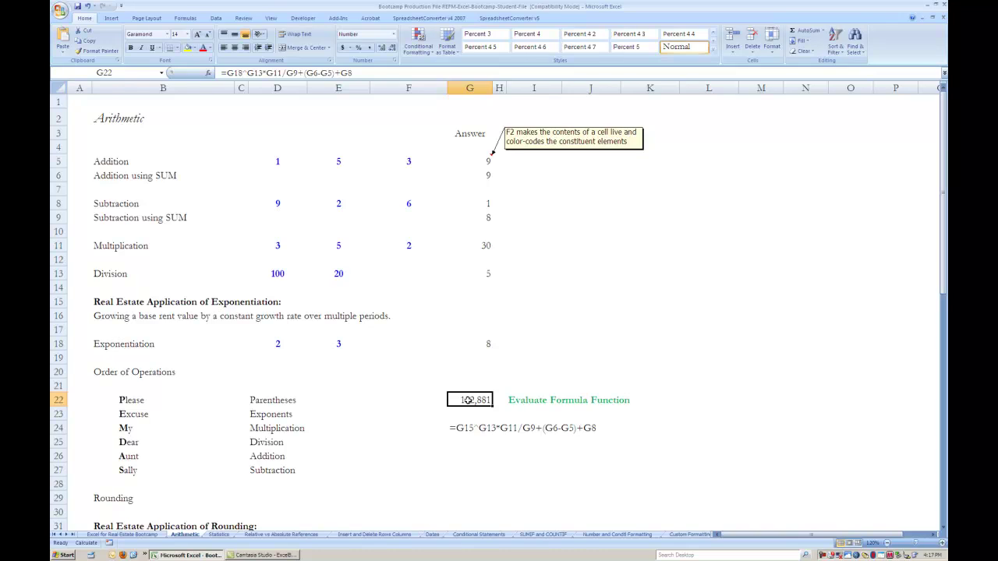
{"action": "left_click", "coordinate": [185, 18]}
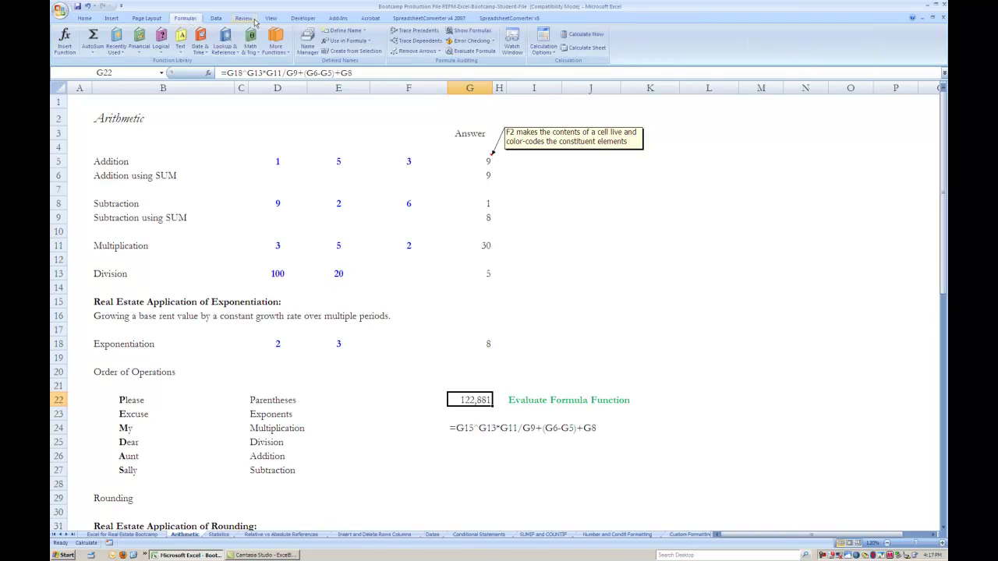
{"action": "left_click", "coordinate": [470, 51]}
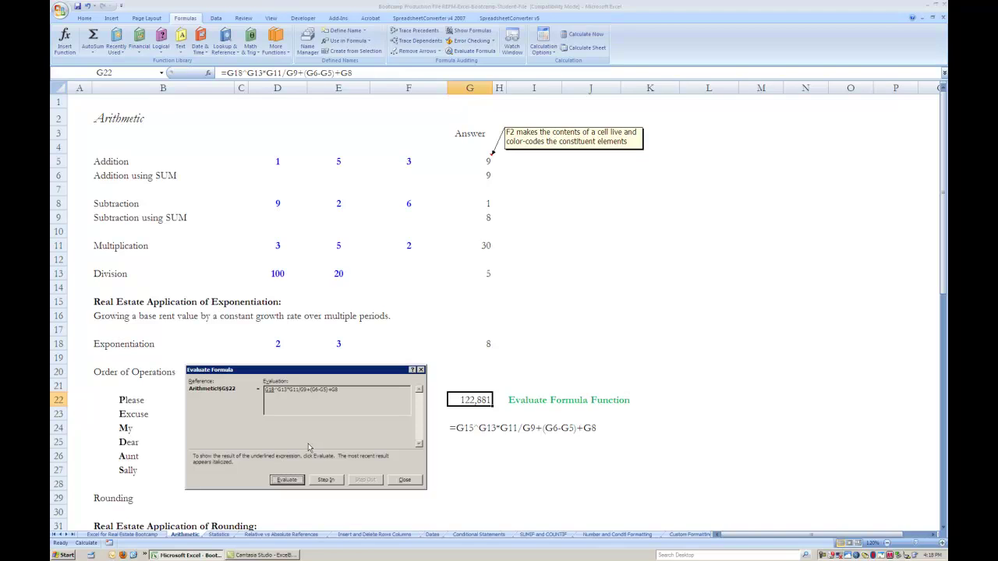
- Step through G22's power, multiplication and division terms in Evaluate Formula
{"action": "left_click", "coordinate": [300, 483]}
{"action": "left_click", "coordinate": [300, 484]}
{"action": "left_click", "coordinate": [300, 484]}
{"action": "left_click", "coordinate": [300, 481]}
{"action": "left_click", "coordinate": [300, 481]}
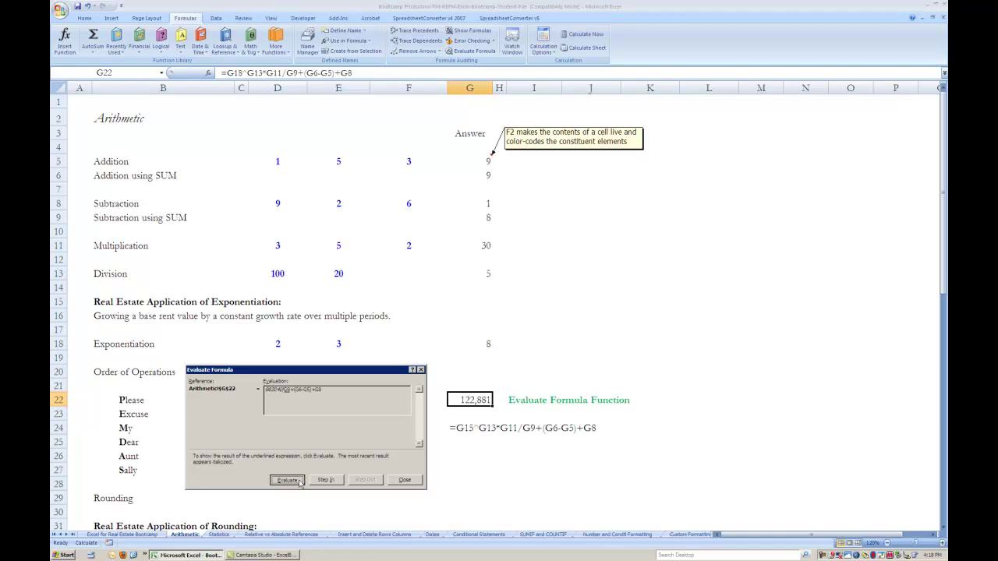
{"action": "left_click", "coordinate": [299, 481]}
{"action": "left_click", "coordinate": [299, 481]}
{"action": "left_click", "coordinate": [299, 482]}
- Evaluate the parentheses subtraction and additions to reach 122,881, then close the dialog
{"action": "left_click", "coordinate": [300, 481]}
{"action": "left_click", "coordinate": [300, 481]}
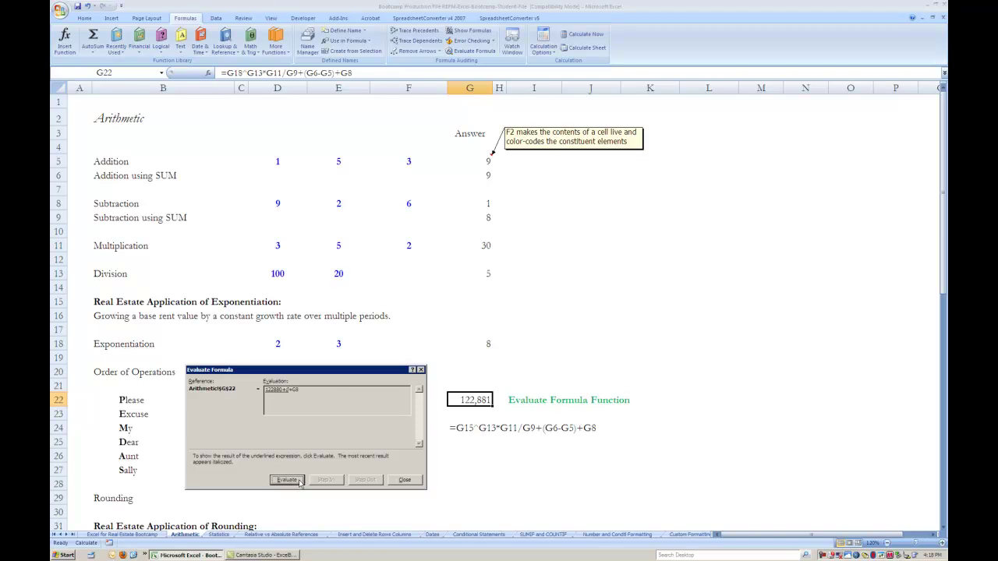
{"action": "left_click", "coordinate": [300, 480]}
{"action": "left_click", "coordinate": [300, 481]}
{"action": "left_click", "coordinate": [300, 481]}
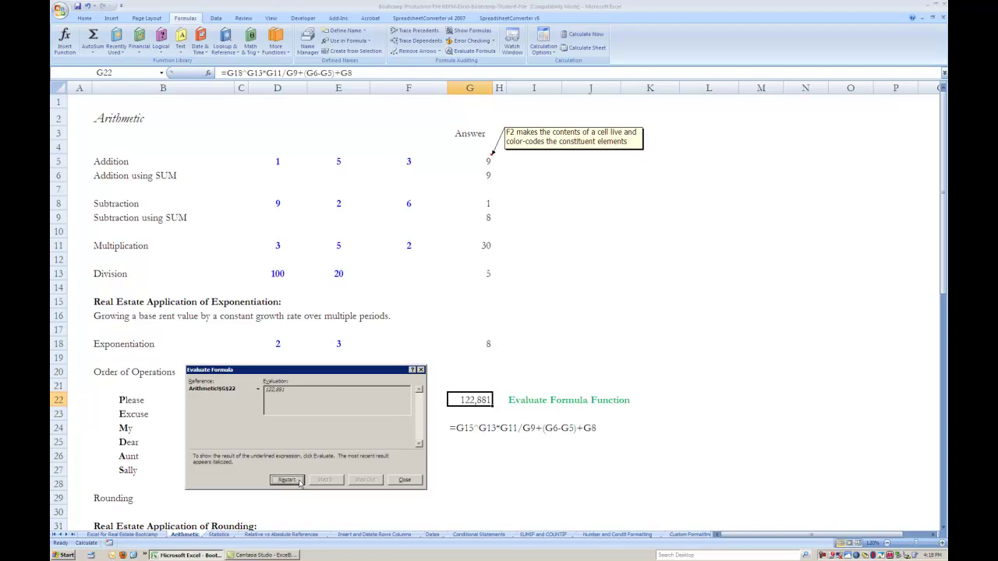
{"action": "left_click", "coordinate": [401, 480]}
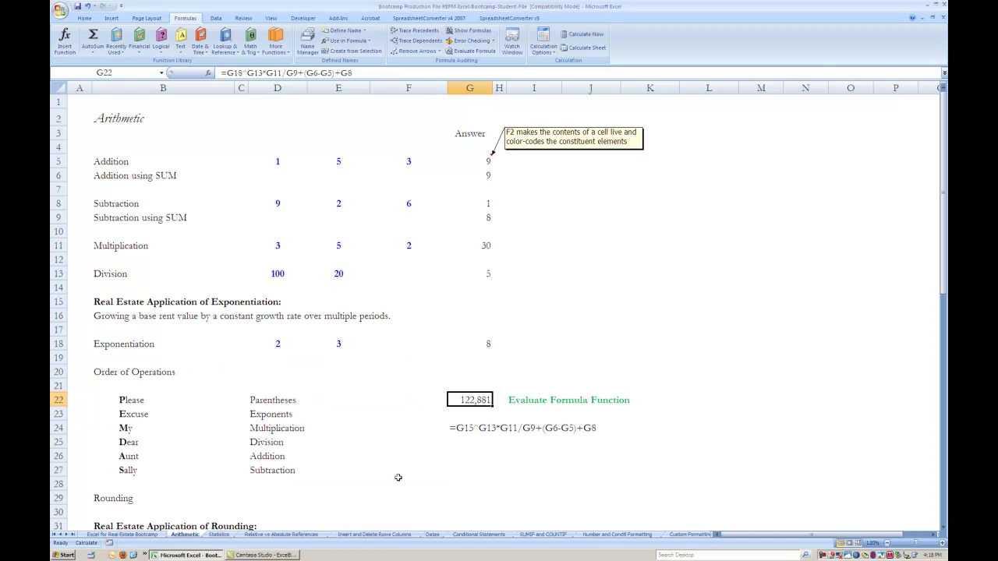
- Move down to E40 in the Real Estate Application of Rounding section
{"action": "left_click", "coordinate": [449, 444]}
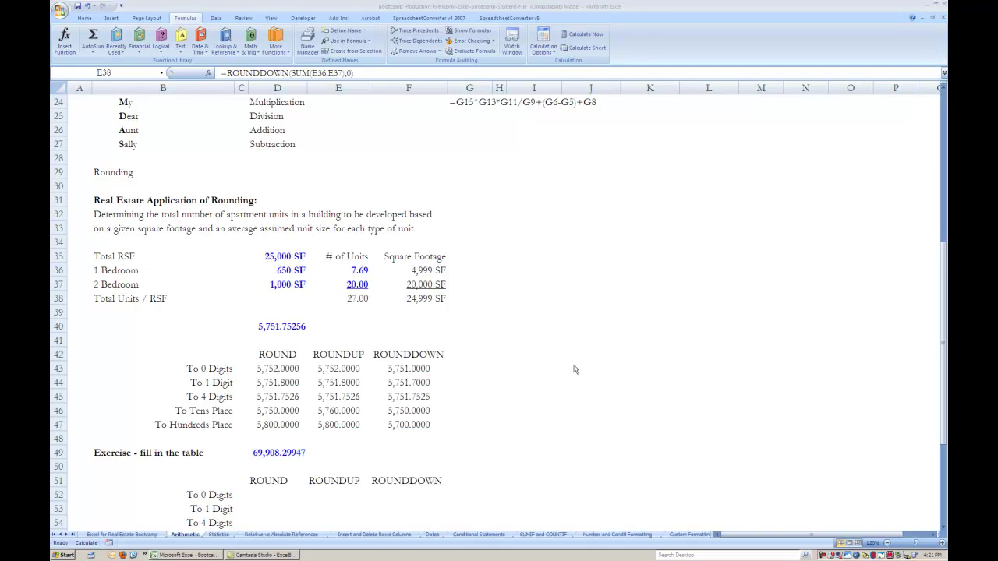
{"action": "key", "text": "Down"}
{"action": "key", "text": "Down"}
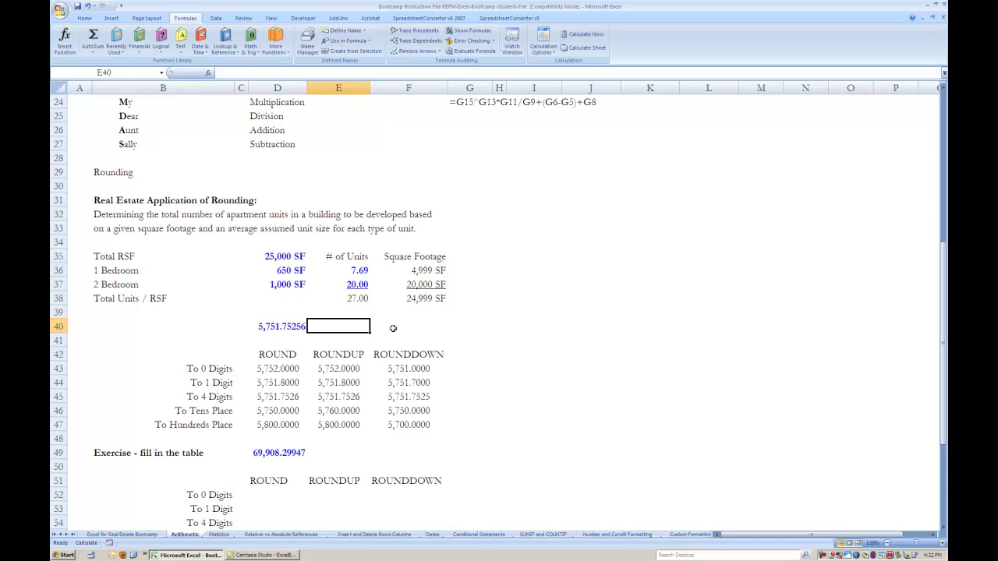
{"action": "left_click", "coordinate": [275, 368]}
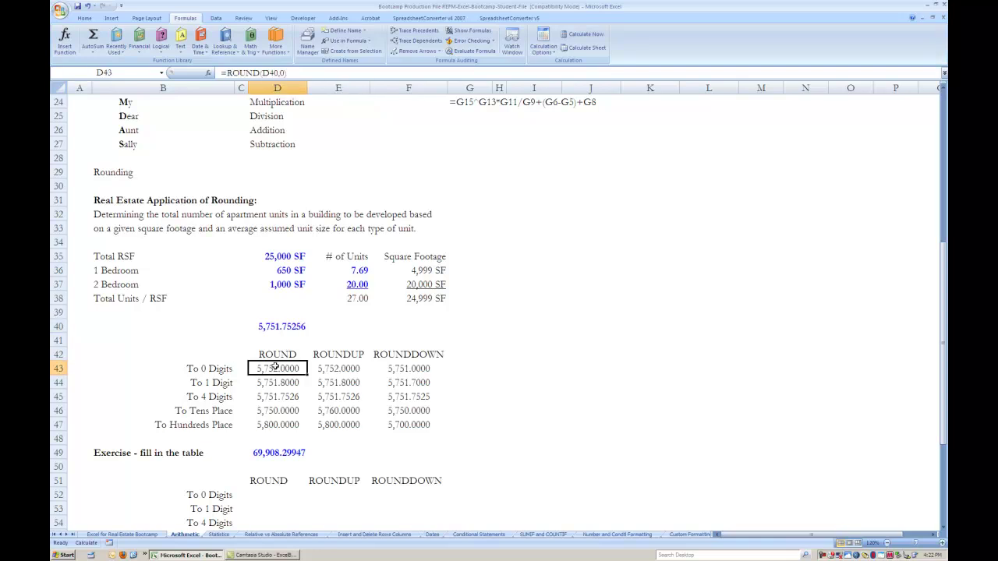
{"action": "double_click", "coordinate": [278, 369]}
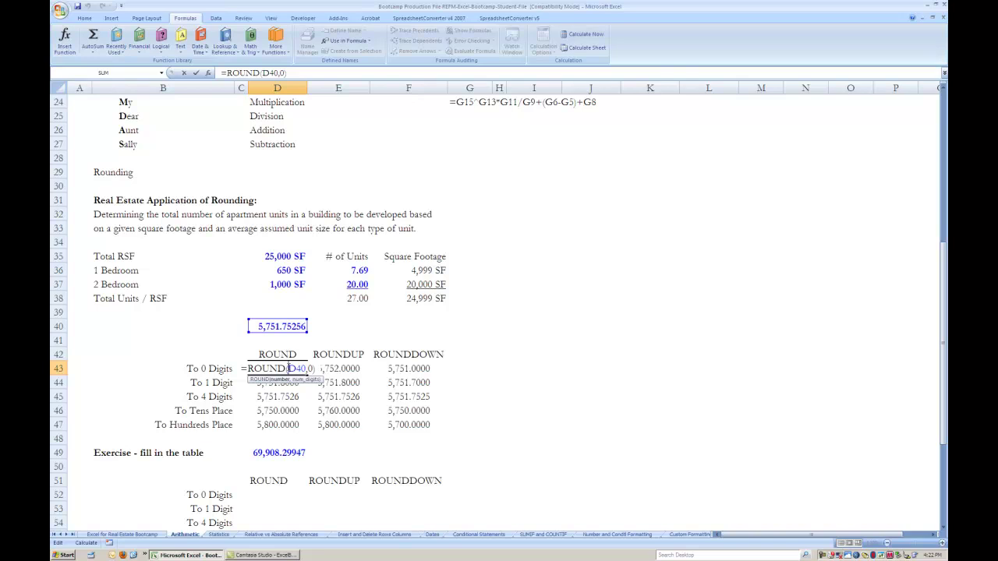
{"action": "key", "text": "ctrl+Return"}
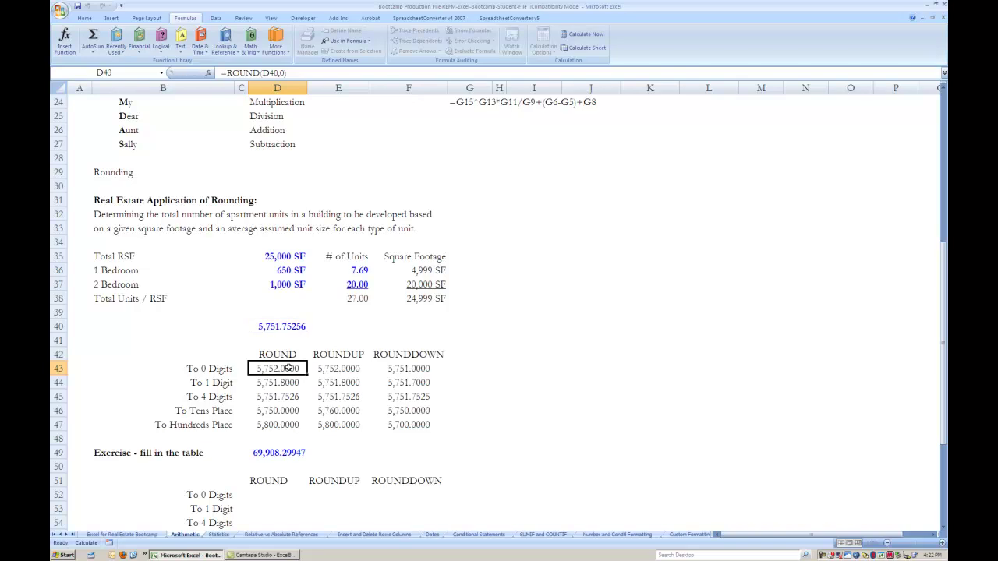
{"action": "key", "text": "Down"}
{"action": "key", "text": "F2"}
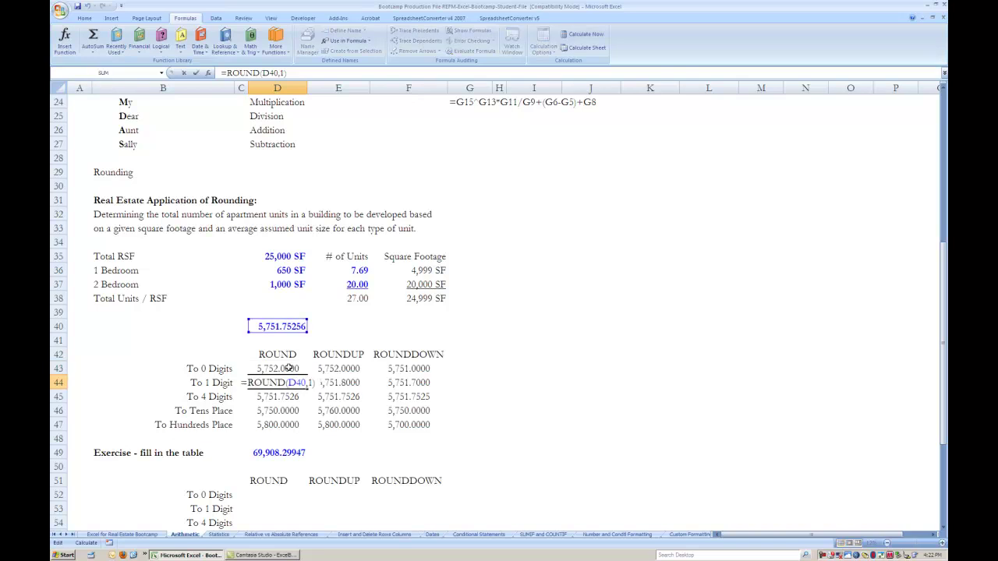
{"action": "key", "text": "ctrl+Return"}
{"action": "key", "text": "Down"}
{"action": "key", "text": "F2"}
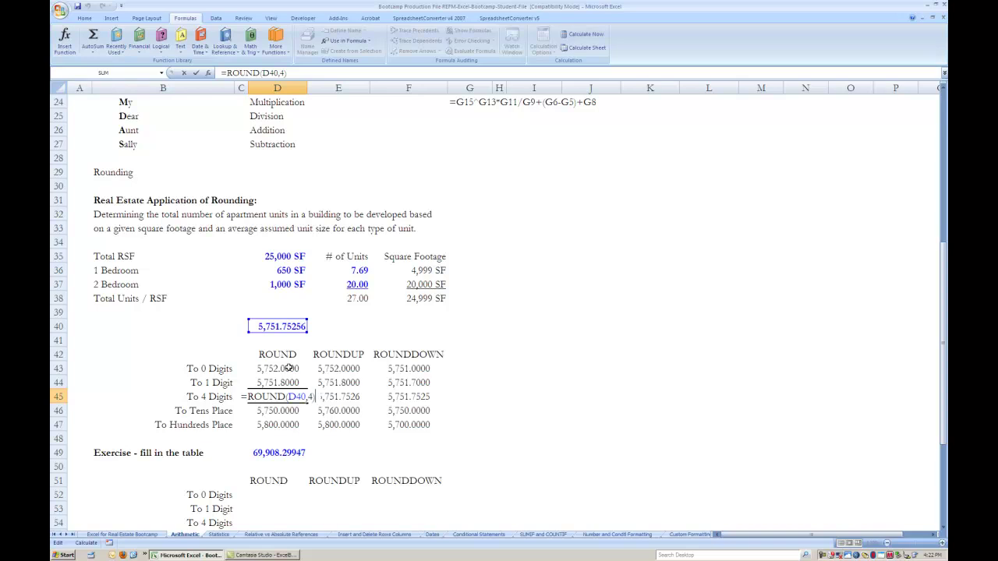
{"action": "key", "text": "ctrl+Return"}
{"action": "key", "text": "Down"}
{"action": "key", "text": "F2"}
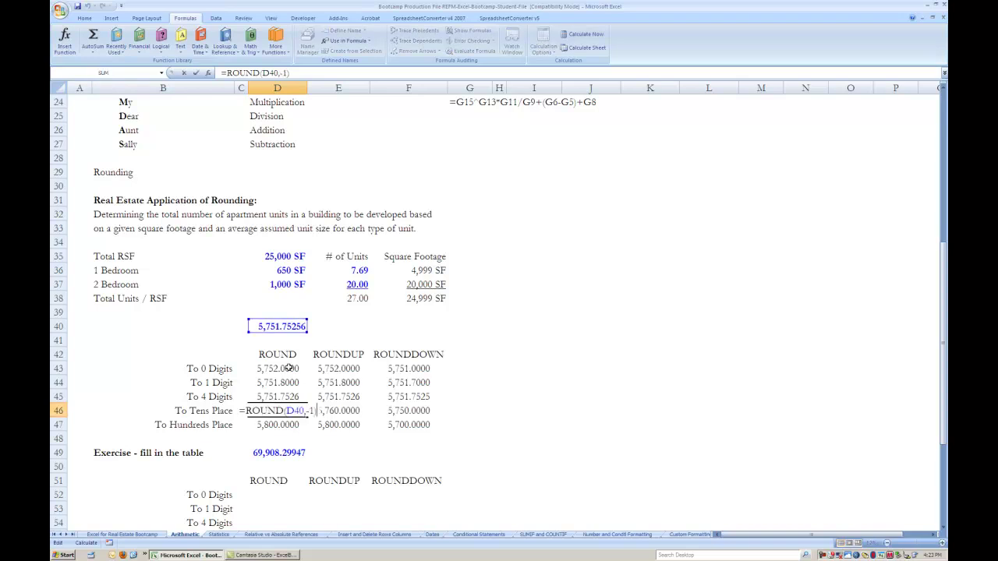
{"action": "key", "text": "ctrl+Return"}
{"action": "key", "text": "Down"}
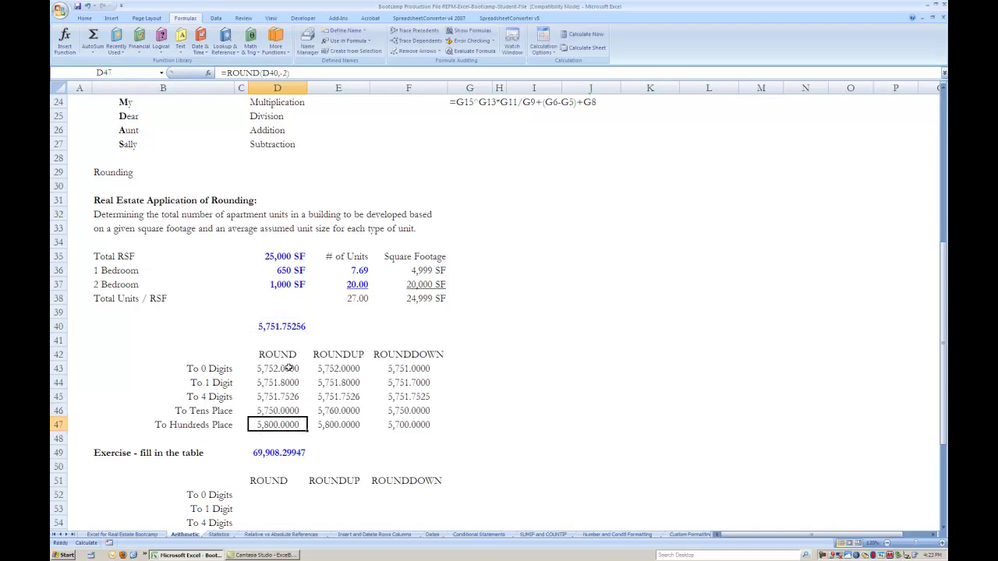
{"action": "key", "text": "F2"}
{"action": "key", "text": "ctrl+Return"}
{"action": "left_click", "coordinate": [341, 369]}
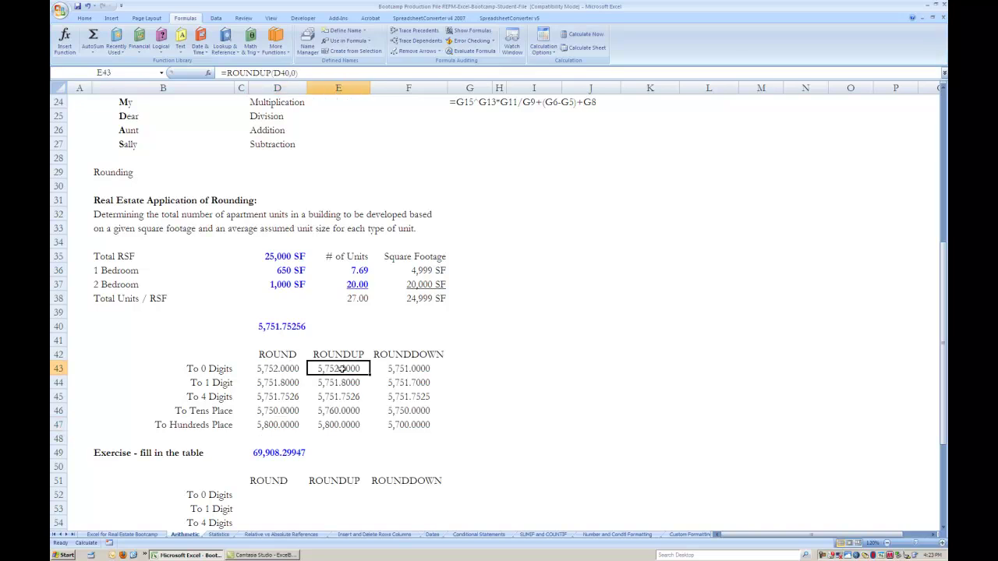
{"action": "key", "text": "F2"}
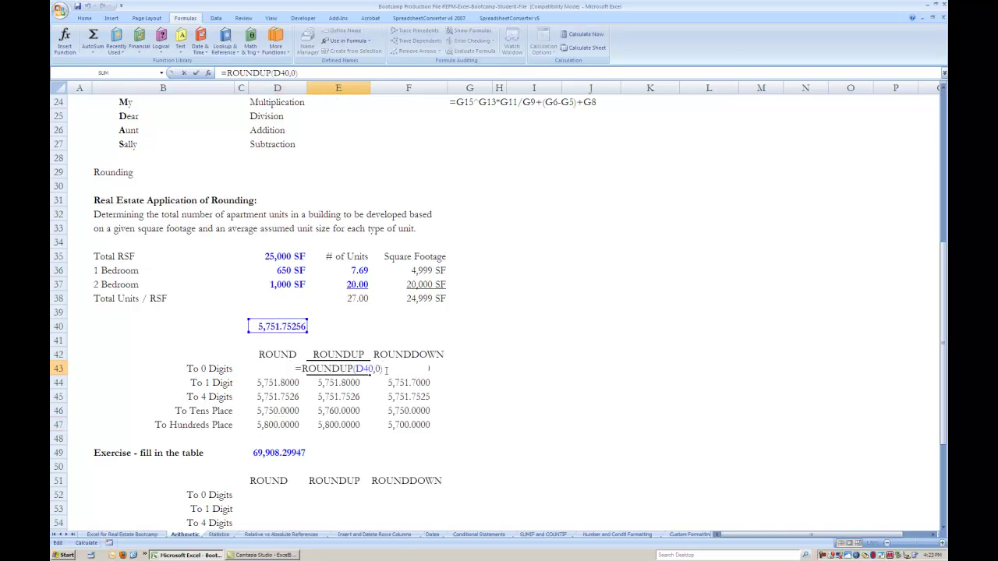
{"action": "key", "text": "Escape"}
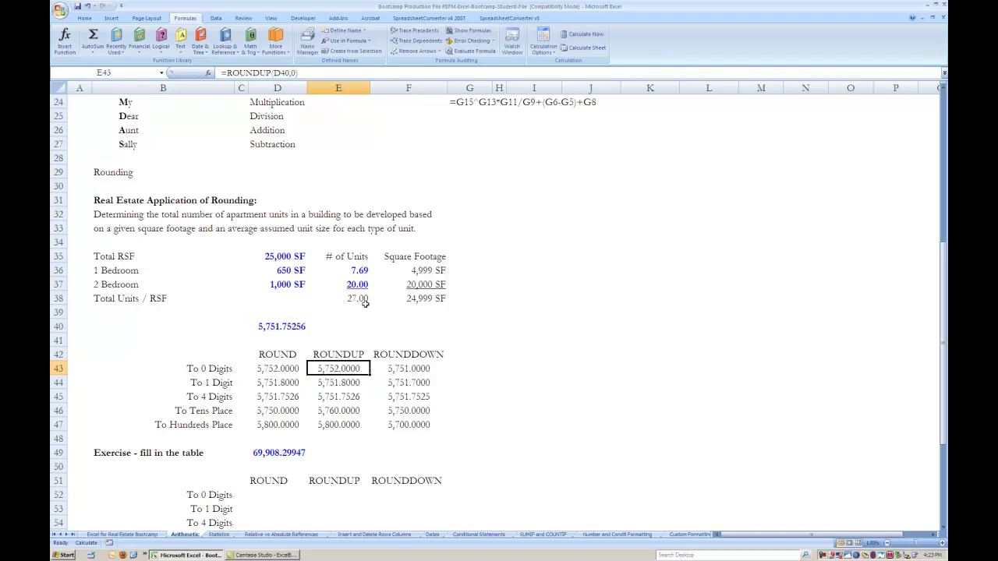
{"action": "left_click", "coordinate": [361, 300]}
{"action": "key", "text": "F2"}
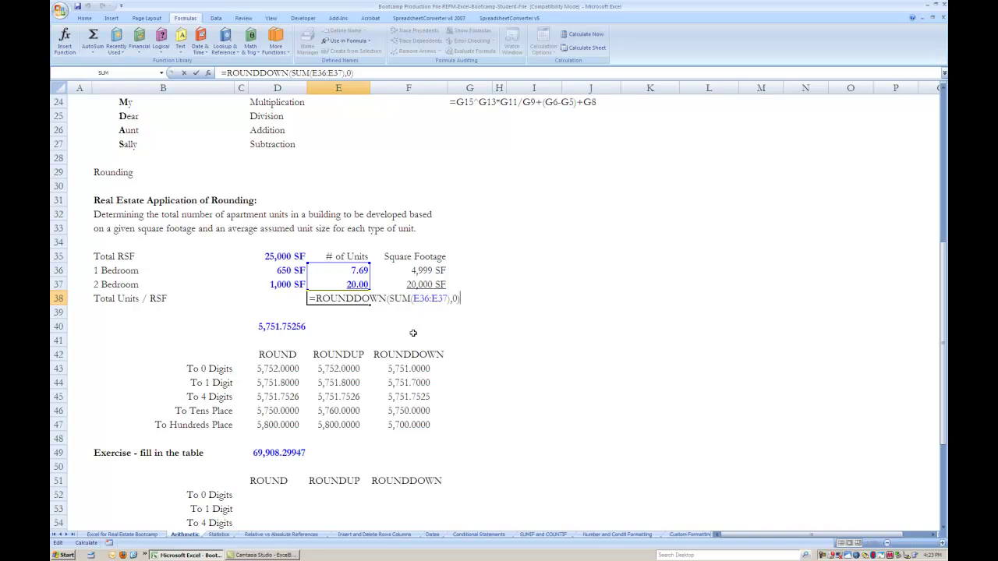
{"action": "key", "text": "ctrl+Return"}
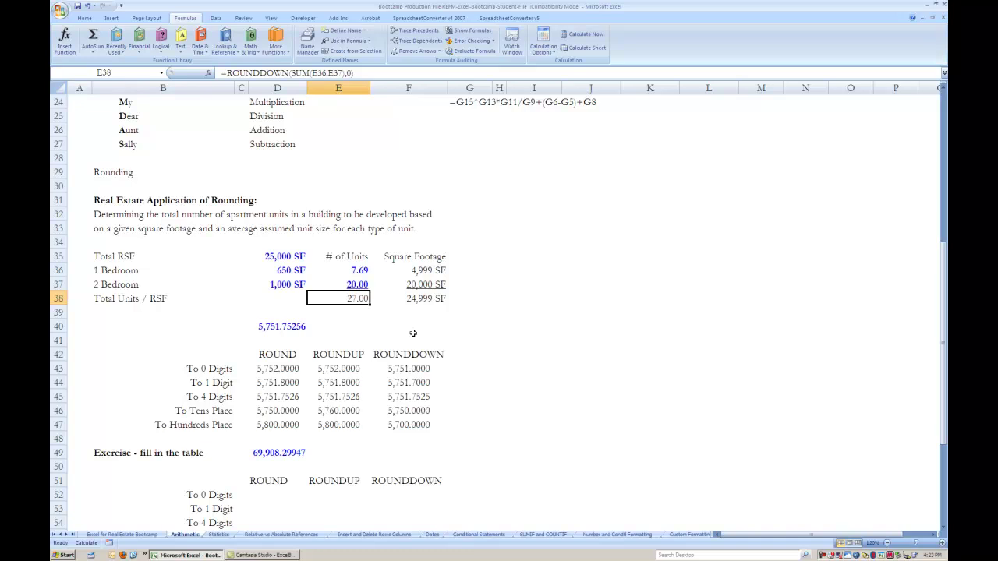
- Select exercise cell D52, then switch to the Statistics sheet showing MAX 1050 and MIN 550
{"action": "scroll", "coordinate": [676, 347], "scroll_direction": "down", "scroll_amount": 8}
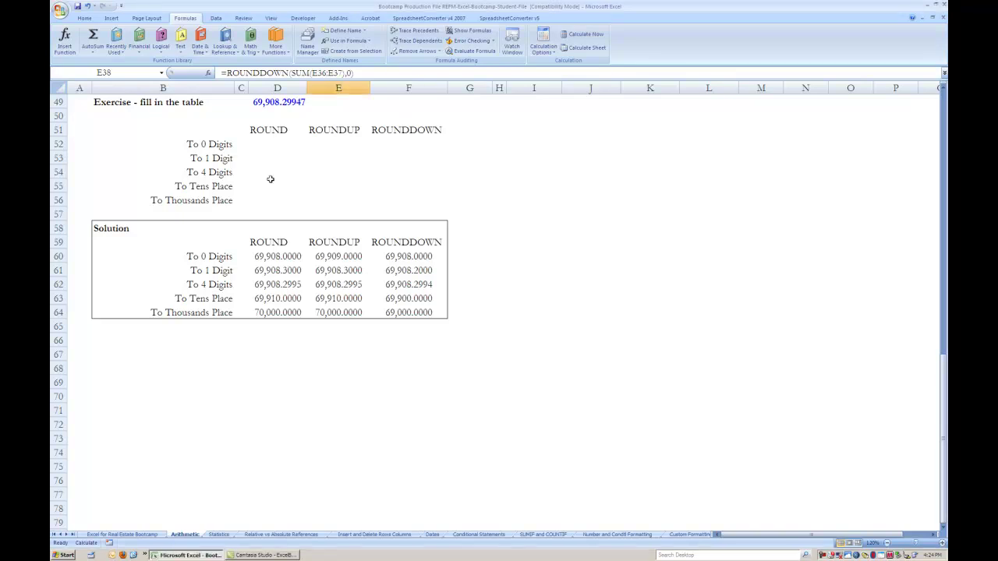
{"action": "left_click", "coordinate": [270, 145]}
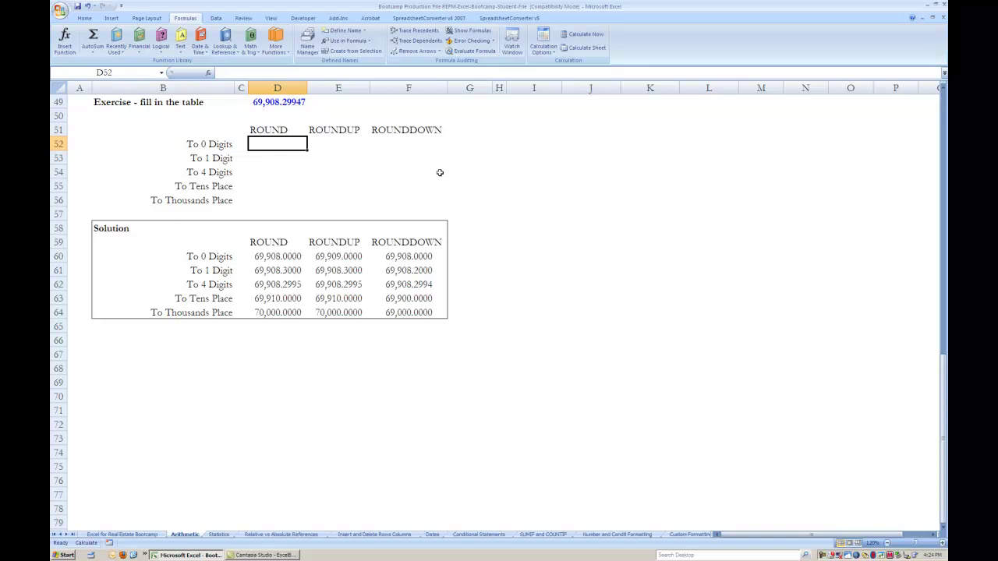
{"action": "key", "text": "ctrl+Page_Down"}
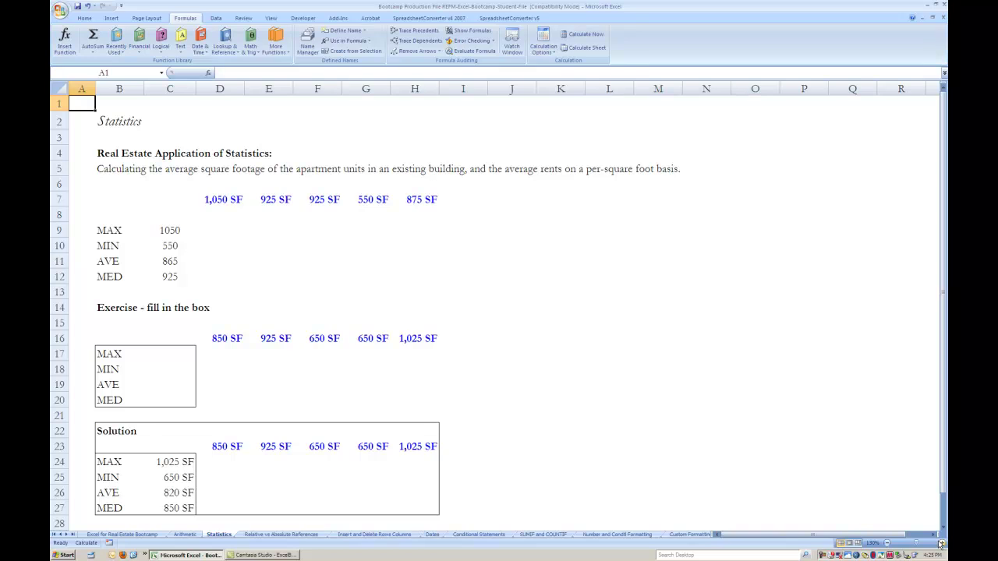
{"action": "left_click", "coordinate": [172, 246]}
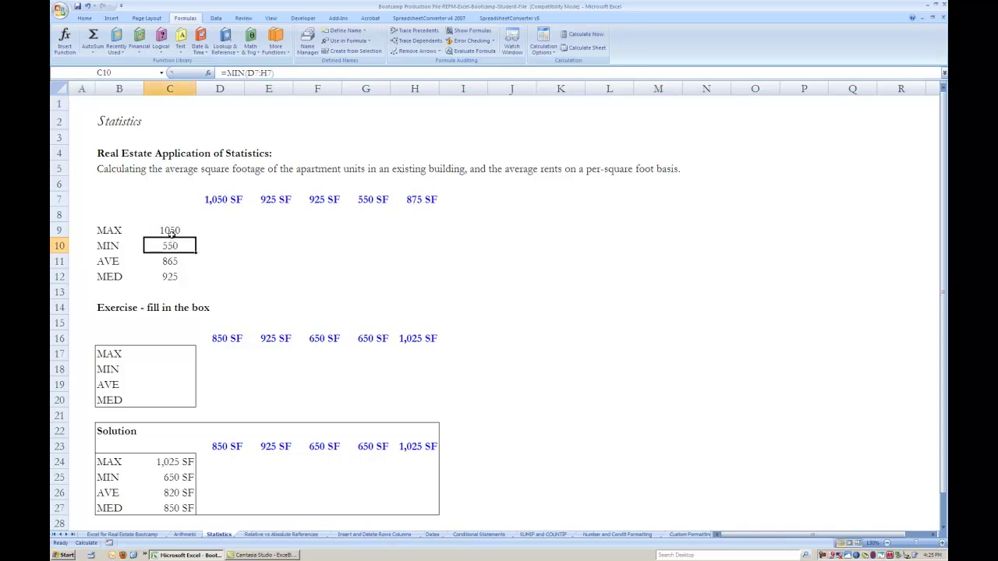
{"action": "left_click", "coordinate": [171, 231]}
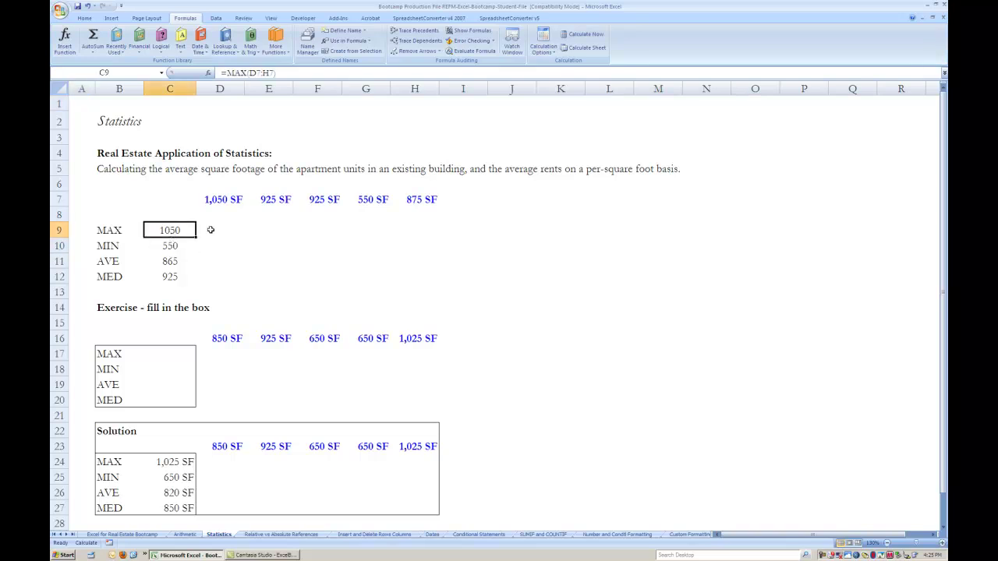
{"action": "key", "text": "F2"}
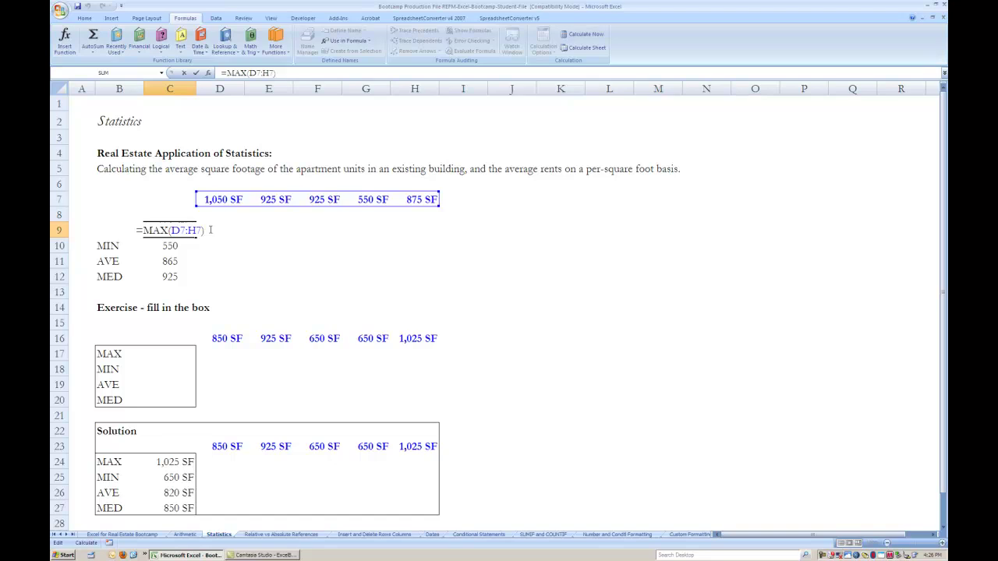
{"action": "key", "text": "ctrl+Return"}
{"action": "key", "text": "Down"}
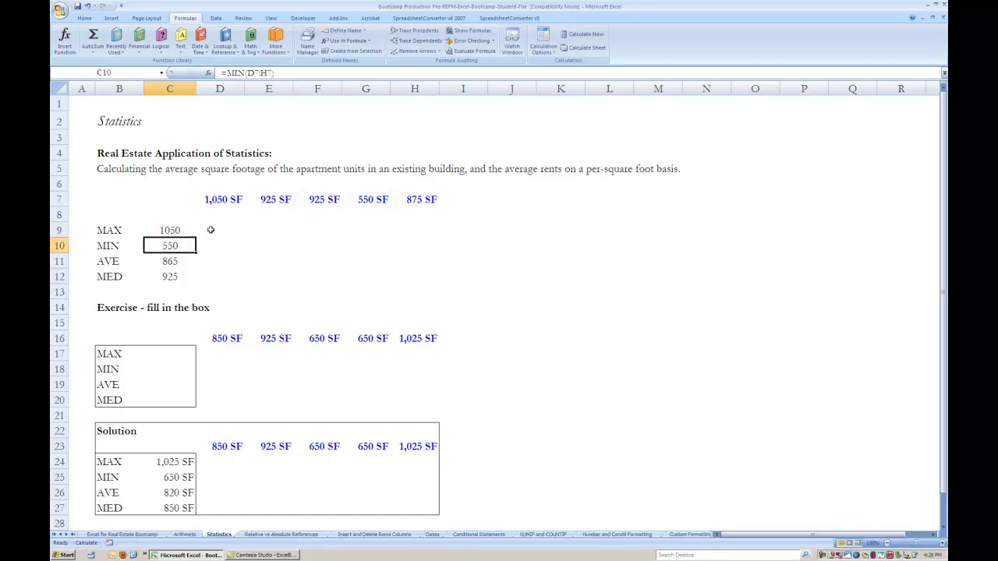
{"action": "key", "text": "F2"}
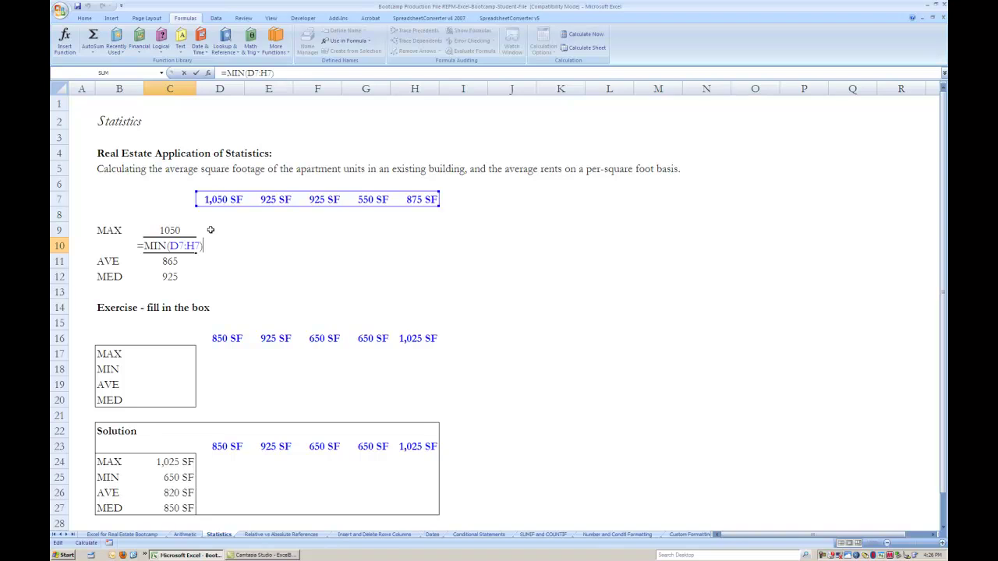
{"action": "key", "text": "Return"}
{"action": "key", "text": "F2"}
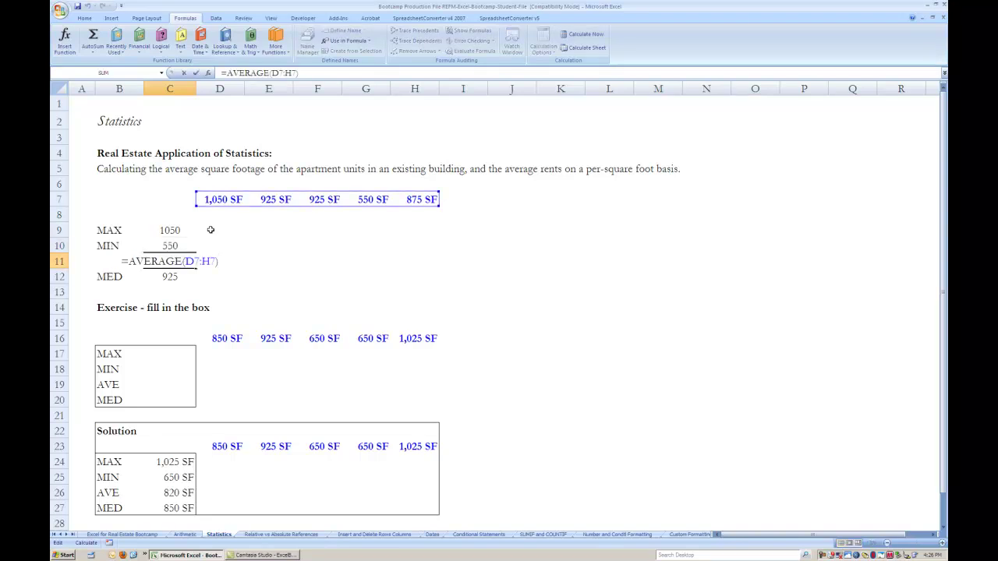
{"action": "key", "text": "Return"}
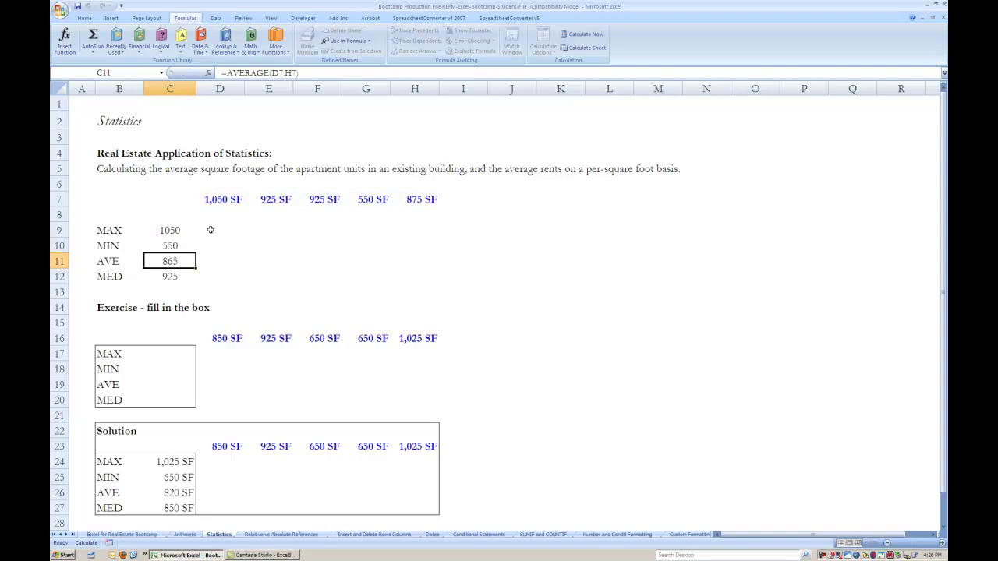
{"action": "key", "text": "F2"}
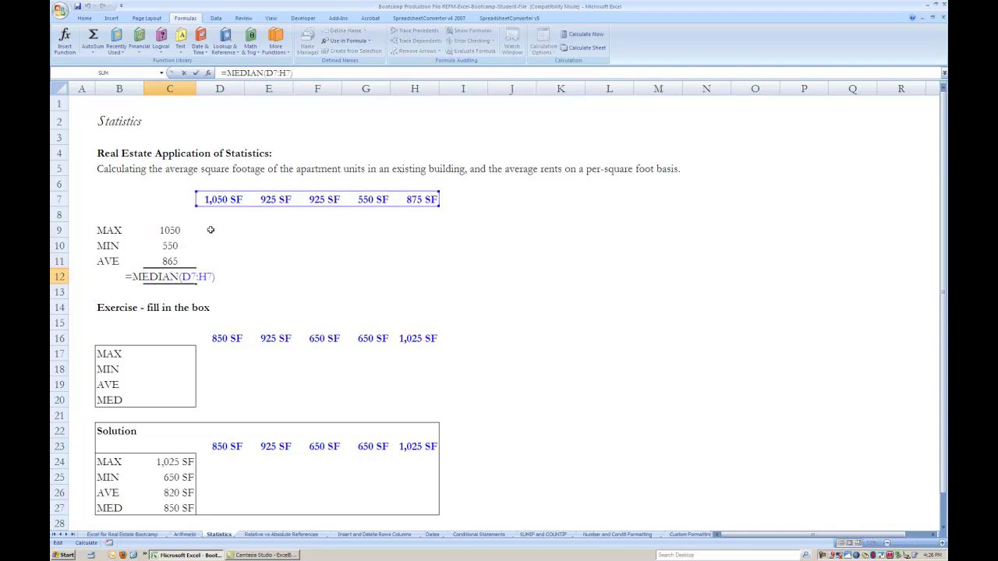
{"action": "key", "text": "Escape"}
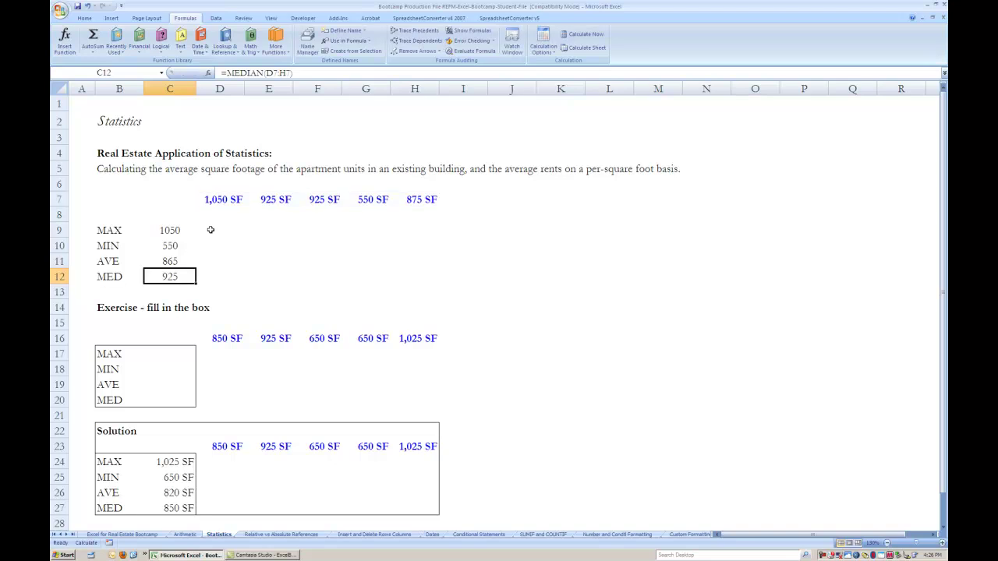